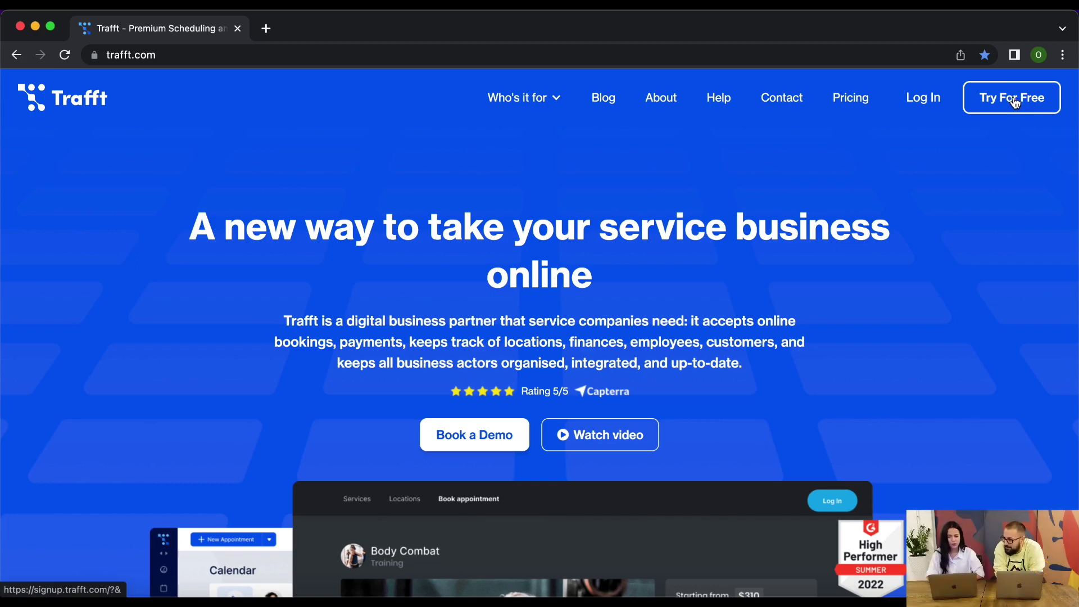
Start a free Trafft sign-up with the user's e-mail, first name, last name and a good-rated password.
{"action": "left_click", "coordinate": [1014, 100]}
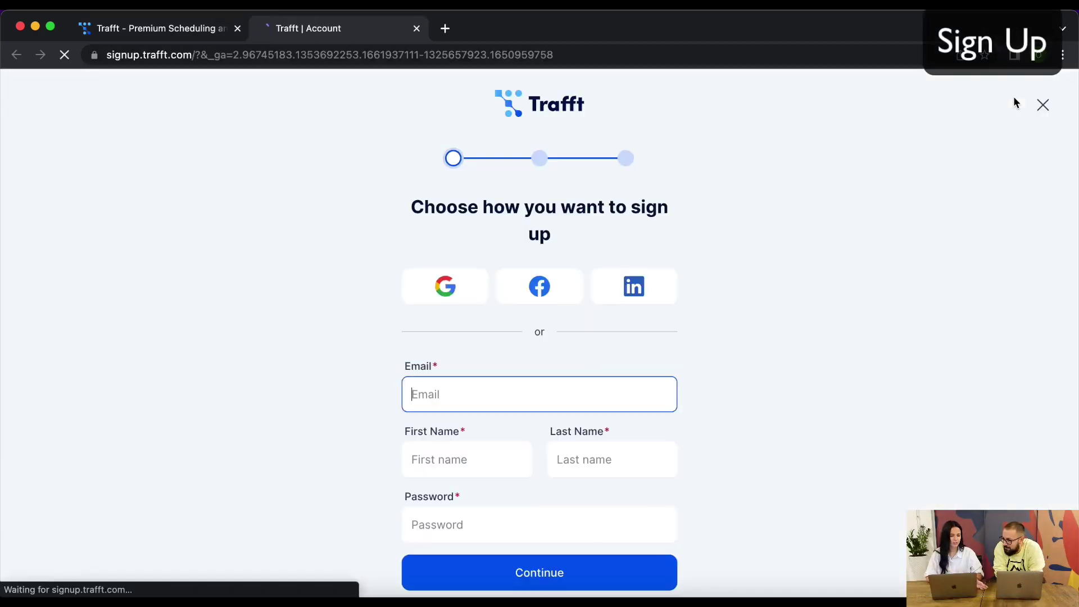
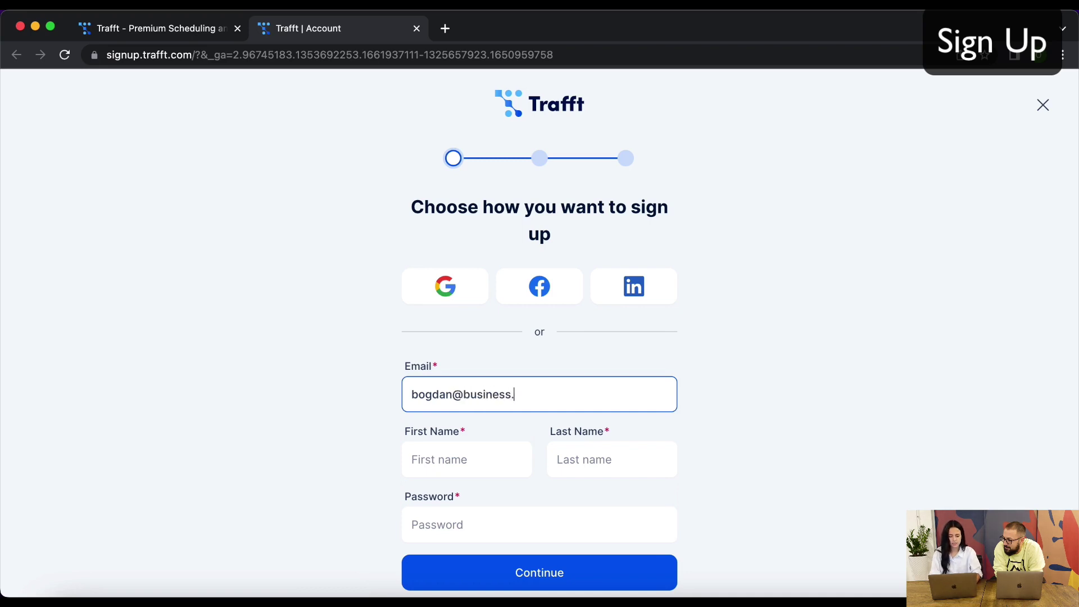
{"action": "left_click", "coordinate": [501, 449]}
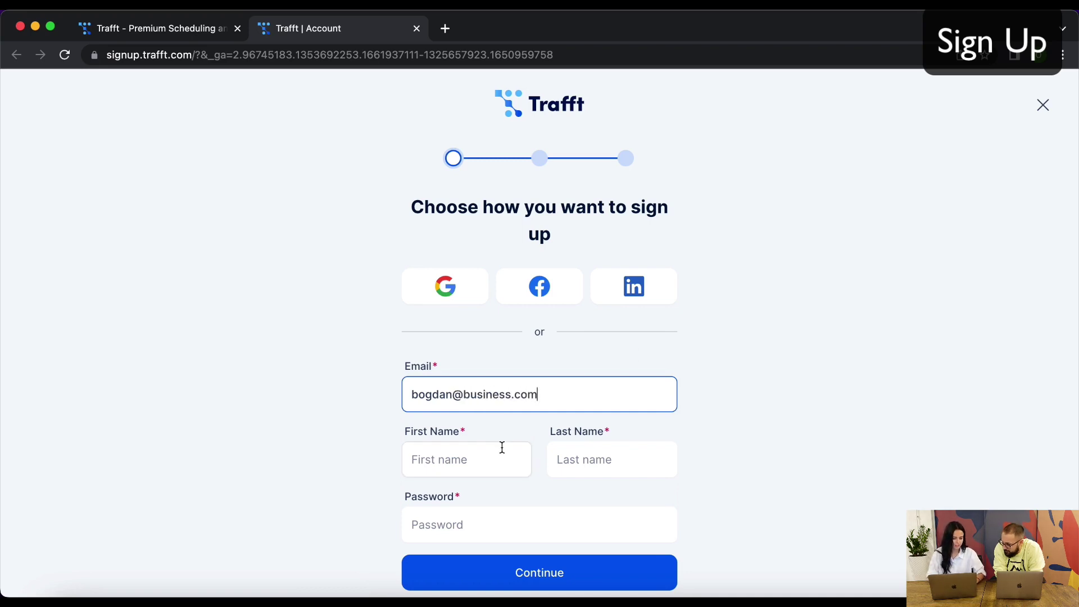
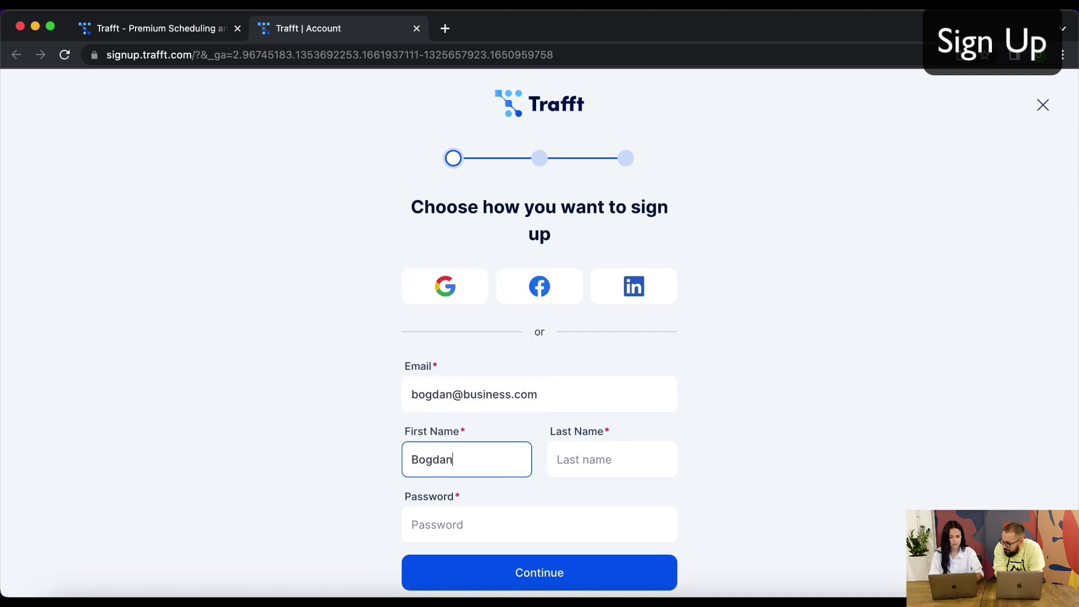
{"action": "left_click", "coordinate": [598, 461]}
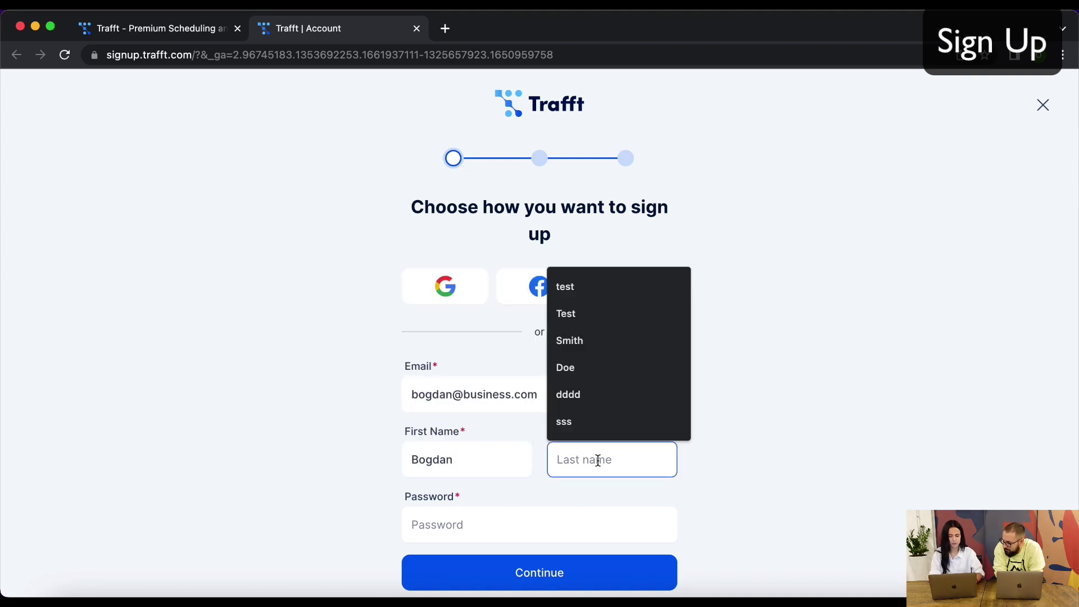
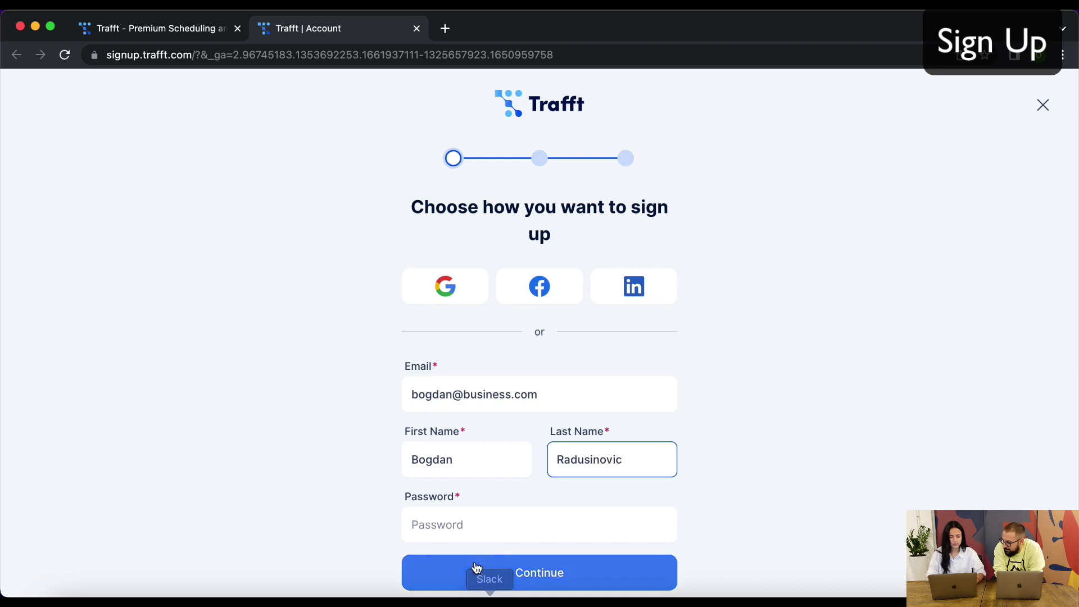
{"action": "left_click", "coordinate": [464, 533]}
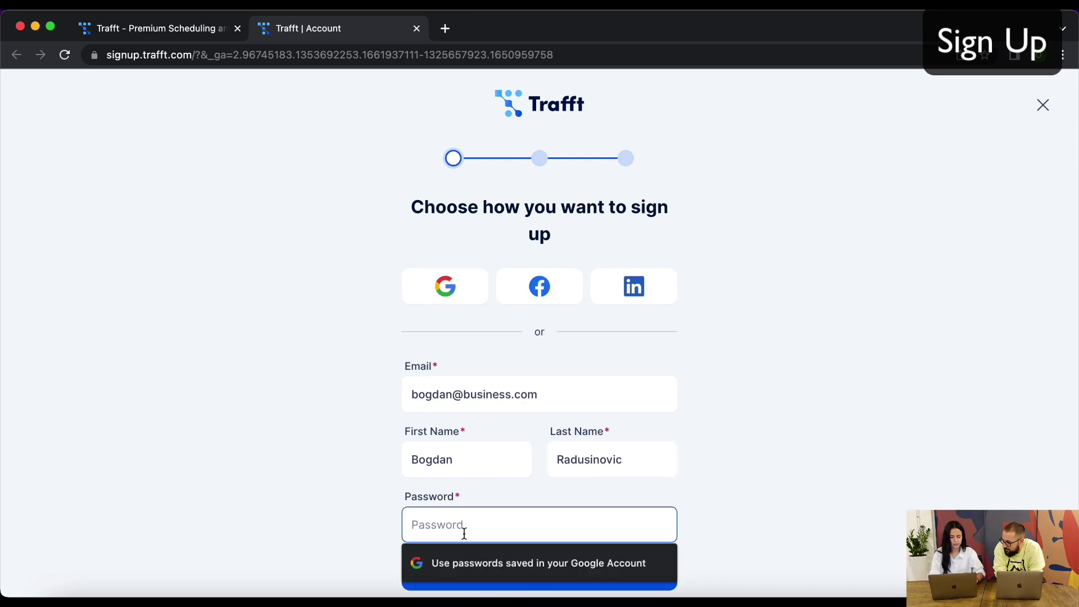
{"action": "type", "text": "•••••••••"}
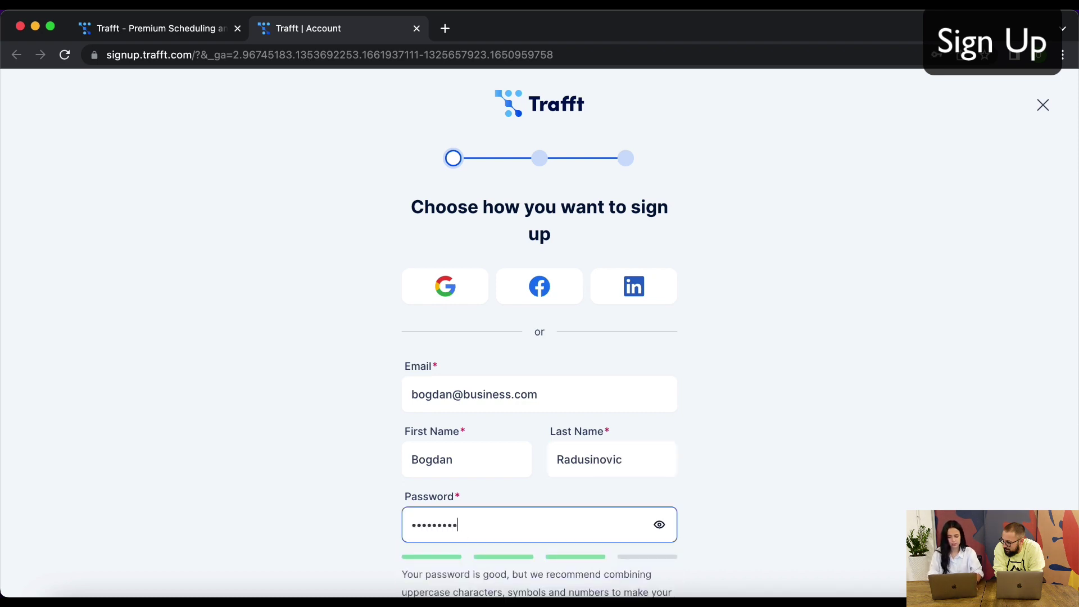
{"action": "scroll", "coordinate": [475, 564], "scroll_direction": "down", "scroll_amount": 3}
Submit the sign-up details and dismiss Chrome's password breach and save-password prompts.
{"action": "left_click", "coordinate": [476, 564]}
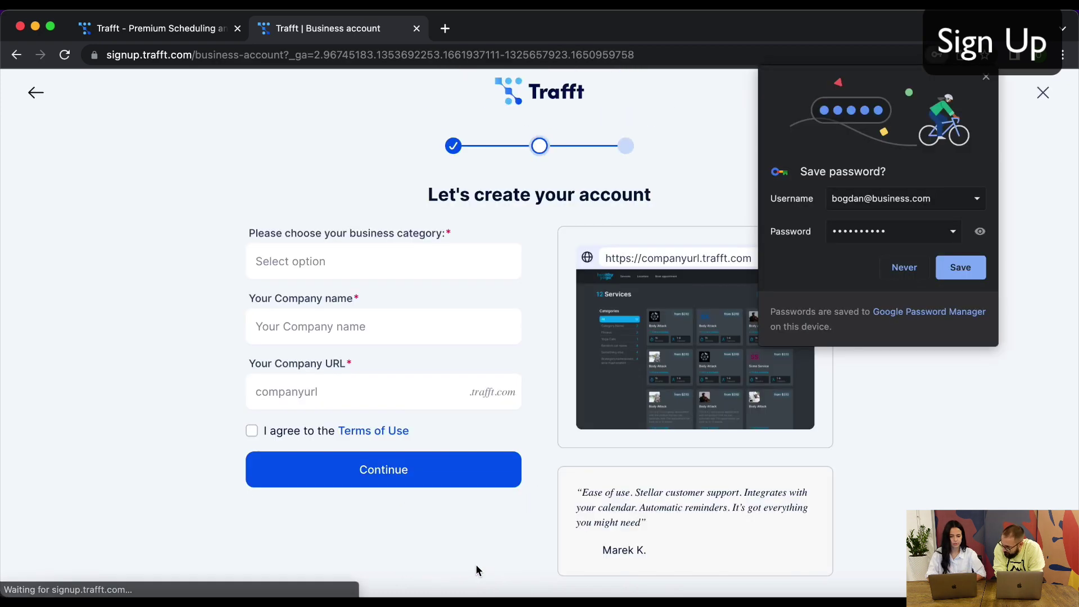
{"action": "left_click", "coordinate": [676, 254]}
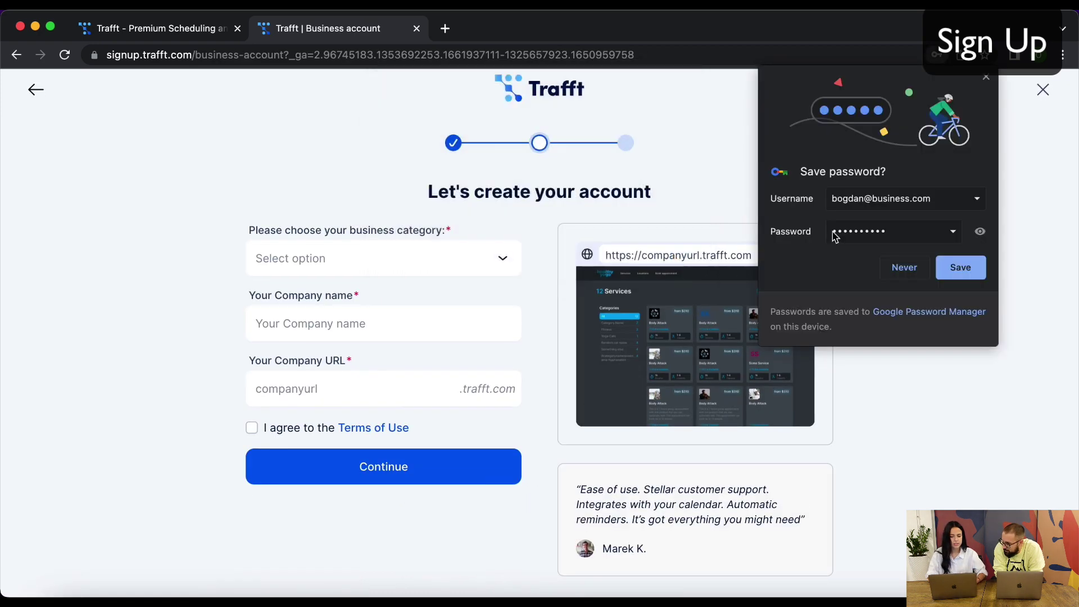
{"action": "left_click", "coordinate": [985, 77]}
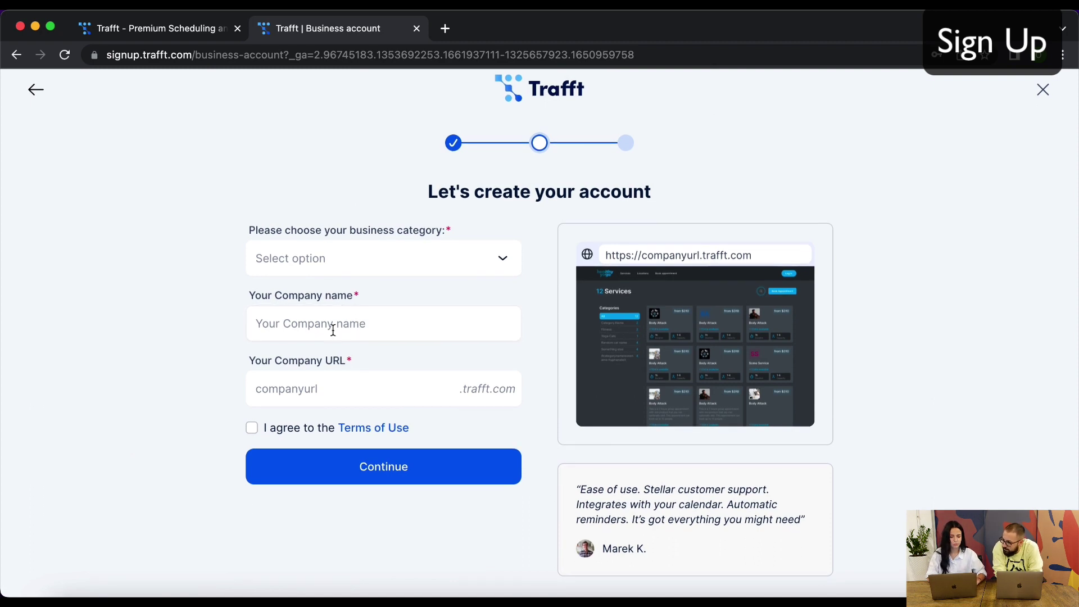
Set the business category to Law and business consulting.
{"action": "left_click", "coordinate": [331, 268]}
{"action": "type", "text": "cons"}
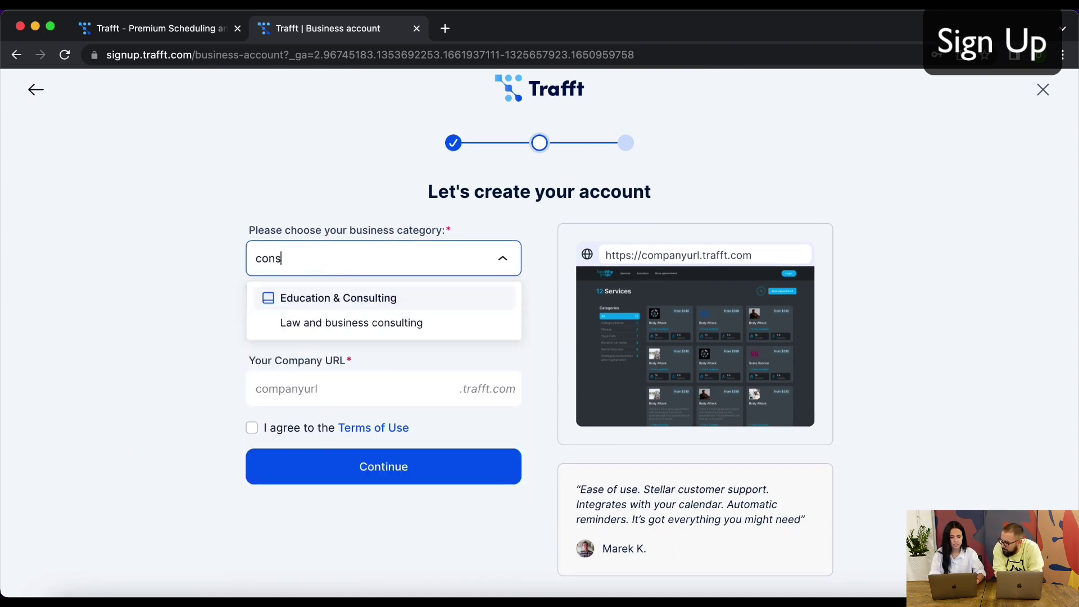
{"action": "left_click", "coordinate": [336, 330]}
Enter the company name, fix its spelling, and accept the Terms of Use.
{"action": "left_click", "coordinate": [335, 328]}
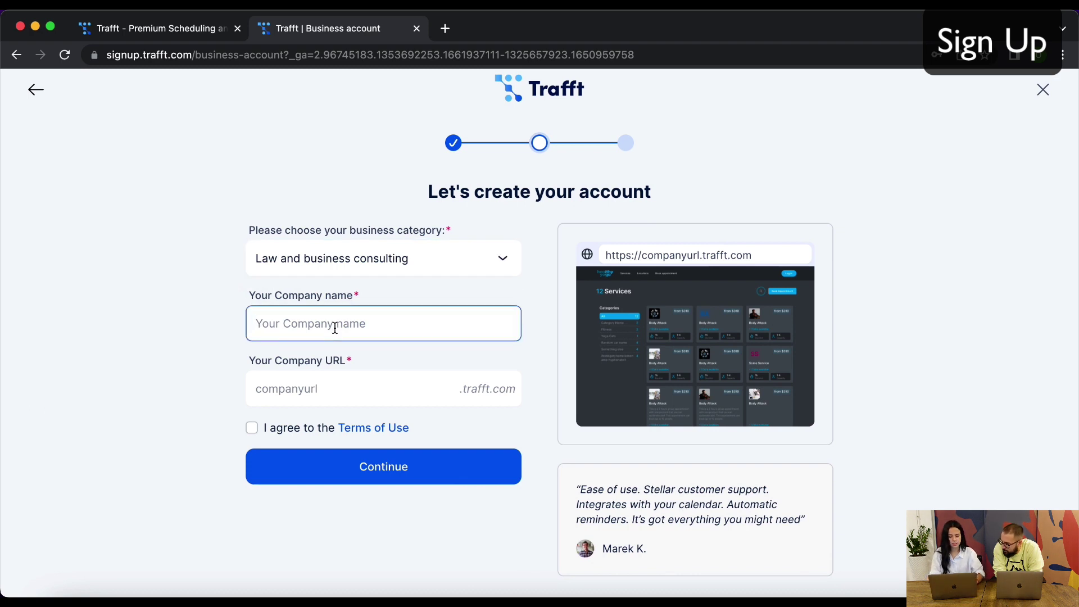
{"action": "type", "text": "bogdancosu"}
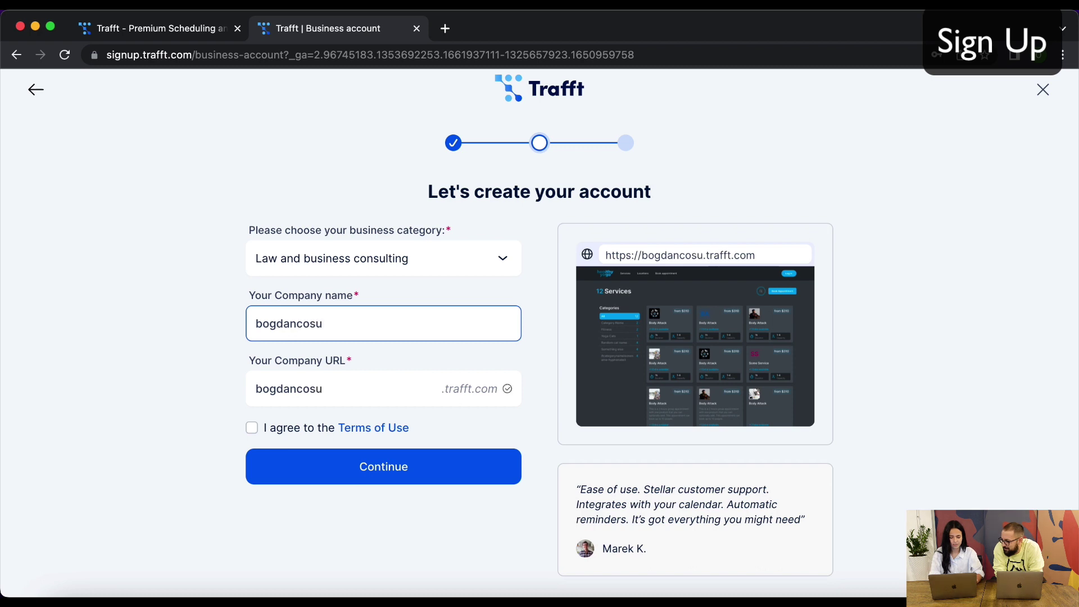
{"action": "type", "text": "lting"}
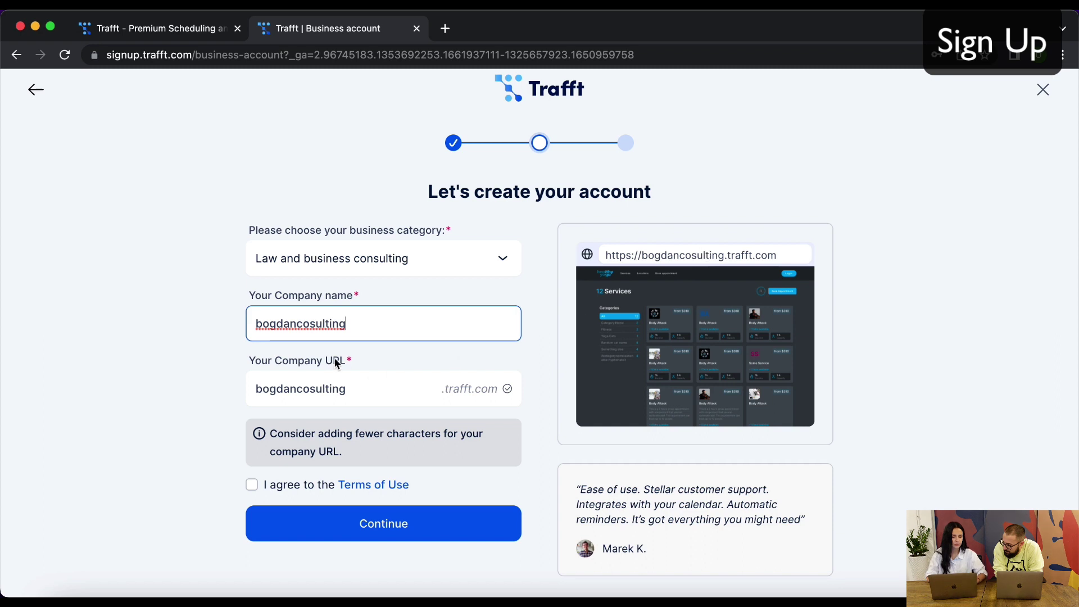
{"action": "left_click", "coordinate": [315, 324]}
{"action": "type", "text": "n"}
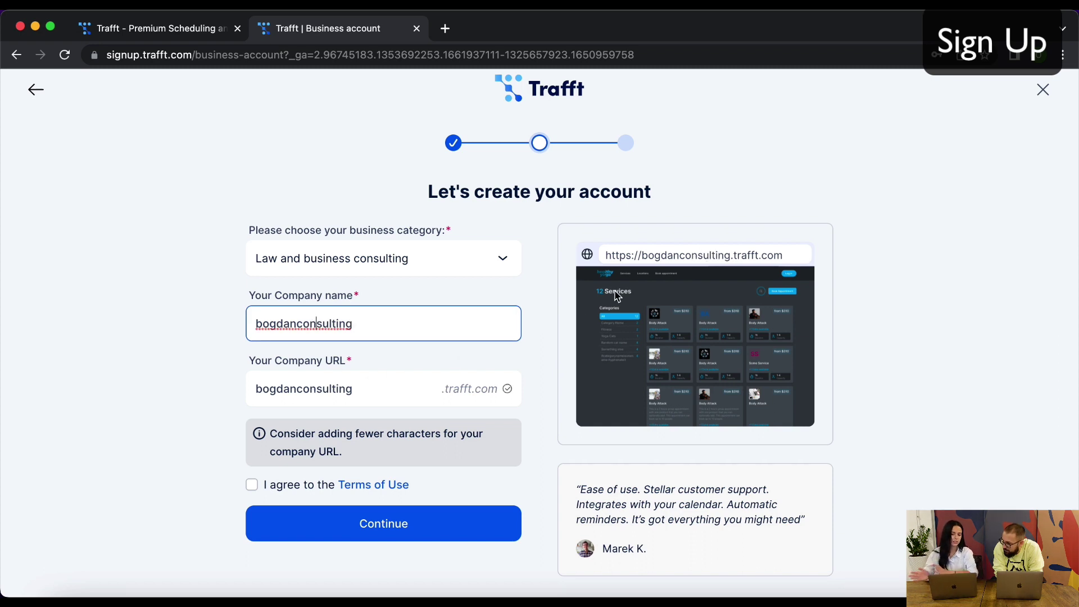
{"action": "left_click", "coordinate": [252, 485]}
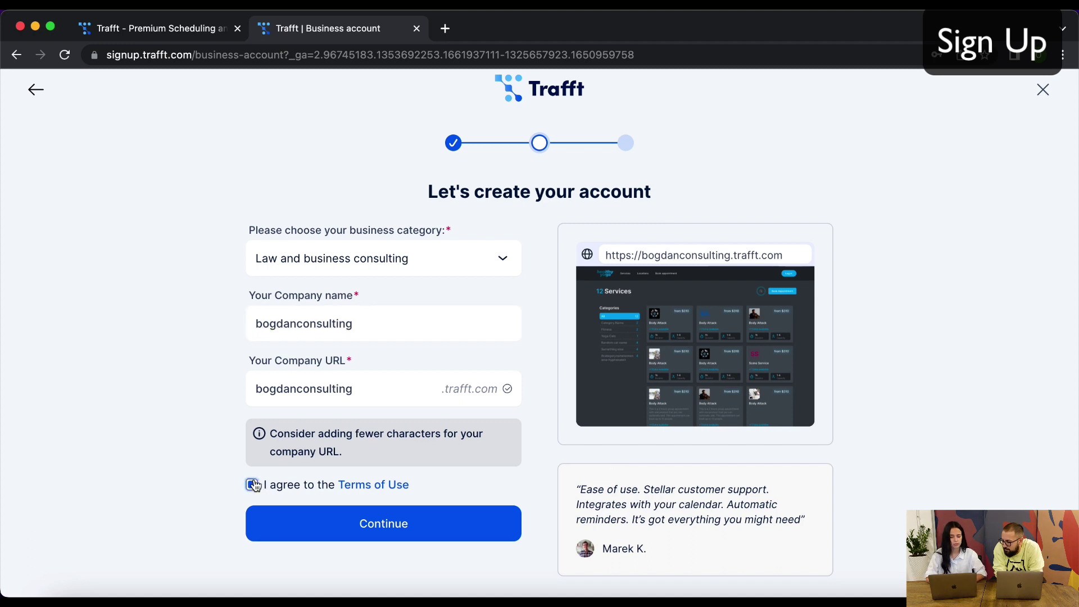
{"action": "left_click", "coordinate": [316, 521]}
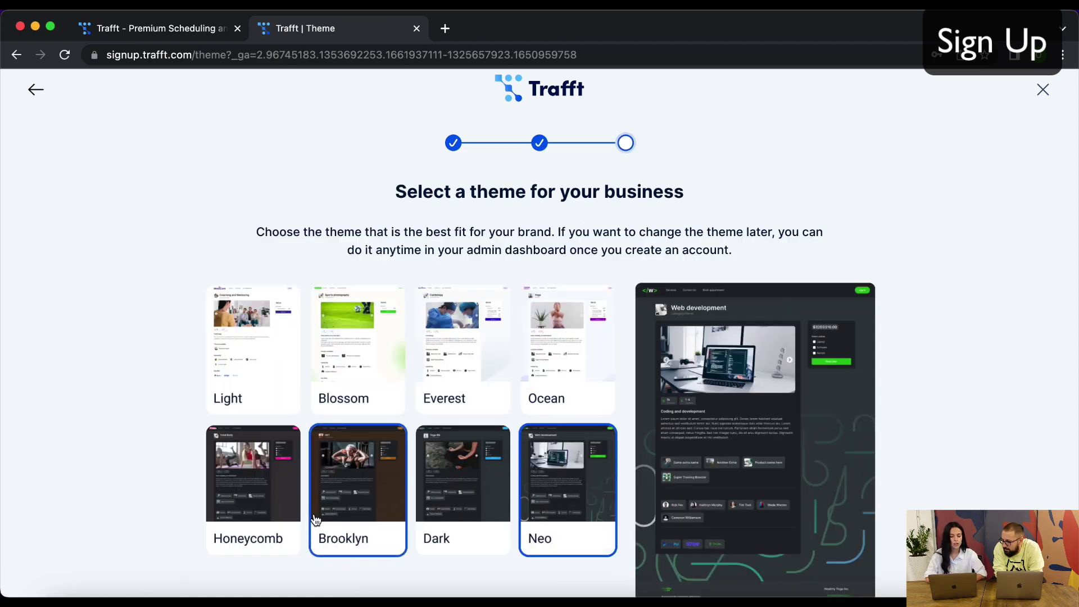
Pick the Dark theme for the business and create the account.
{"action": "scroll", "coordinate": [314, 517], "scroll_direction": "down", "scroll_amount": 2}
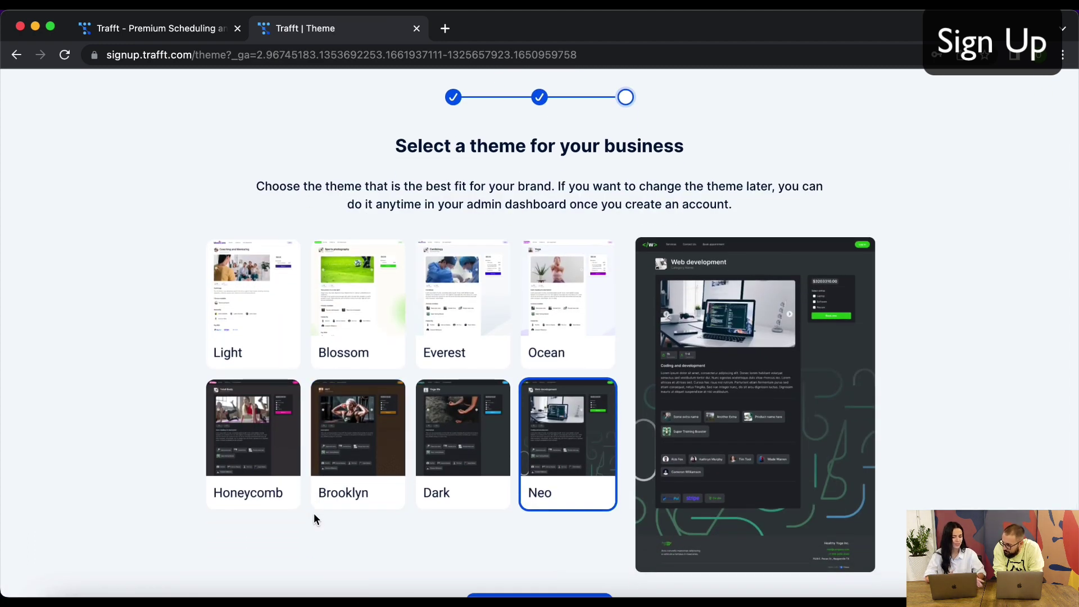
{"action": "left_click", "coordinate": [456, 450]}
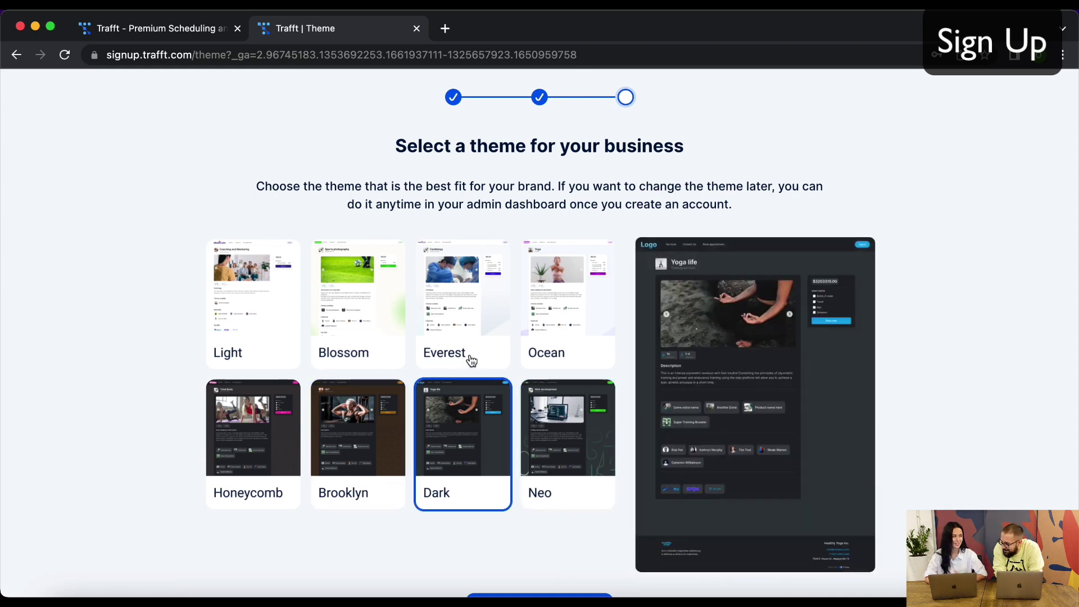
{"action": "scroll", "coordinate": [471, 359], "scroll_direction": "down", "scroll_amount": 1}
{"action": "scroll", "coordinate": [471, 360], "scroll_direction": "down", "scroll_amount": 1}
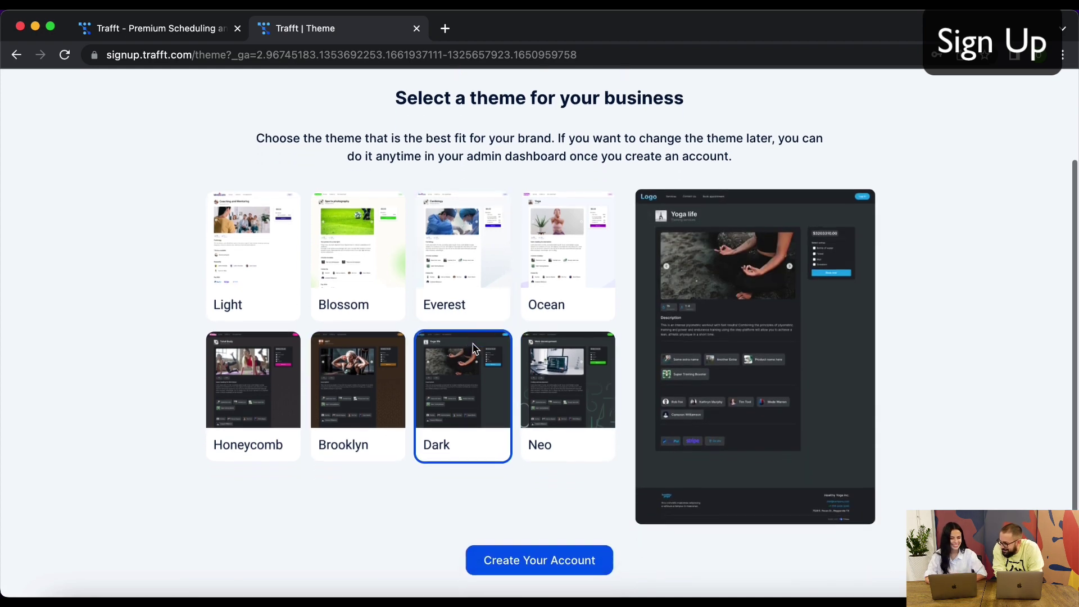
{"action": "left_click", "coordinate": [543, 560]}
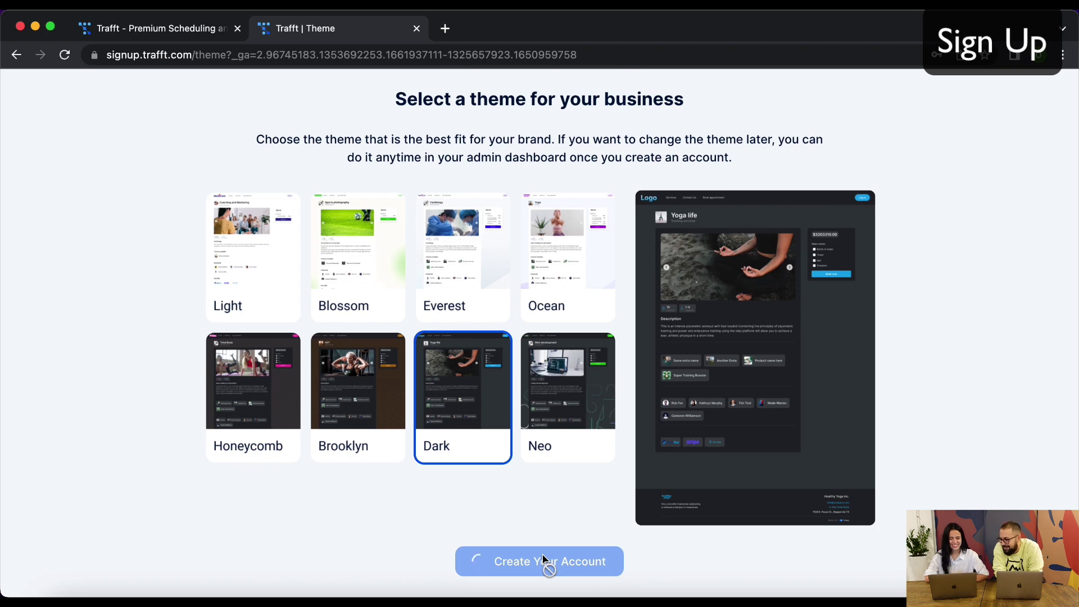
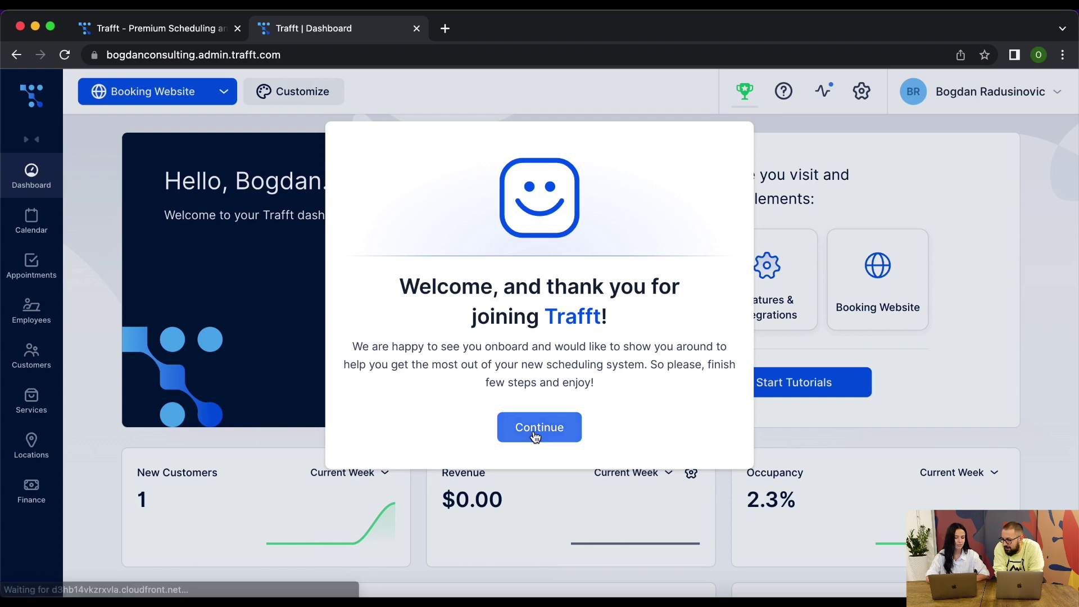
Dismiss the welcome dialog and go to the Services page.
{"action": "left_click", "coordinate": [535, 434]}
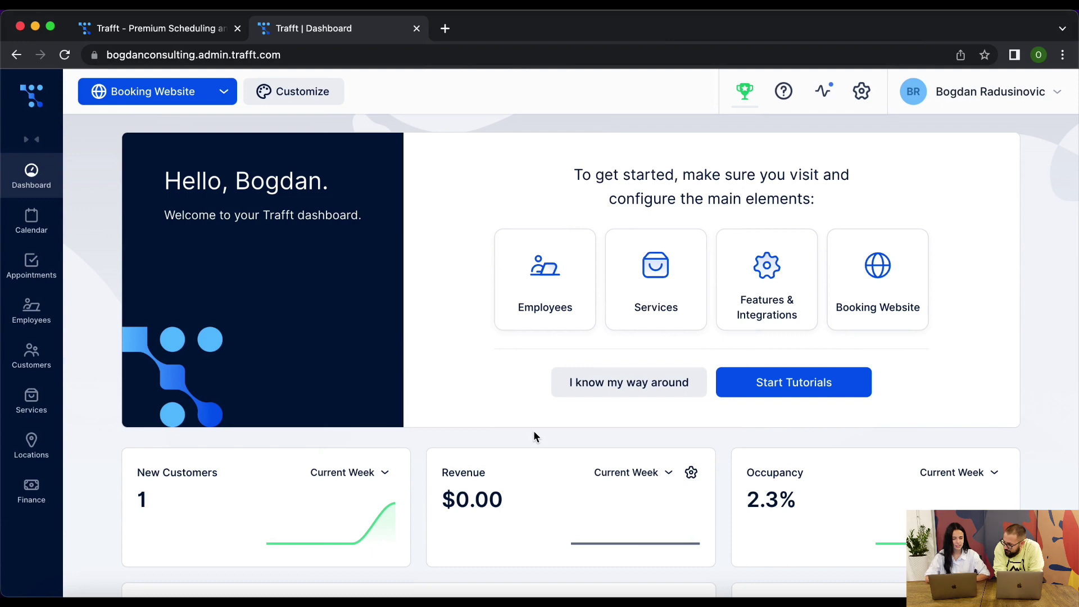
{"action": "left_click", "coordinate": [31, 409]}
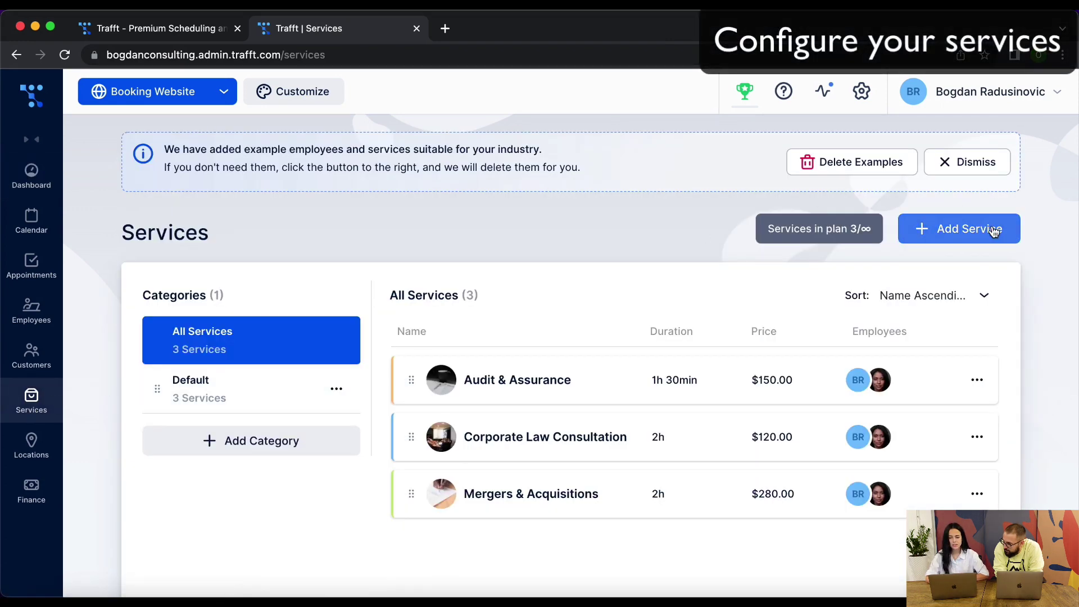
Start a new service named Consulting Session with the Service.jpeg photo attached.
{"action": "left_click", "coordinate": [995, 230]}
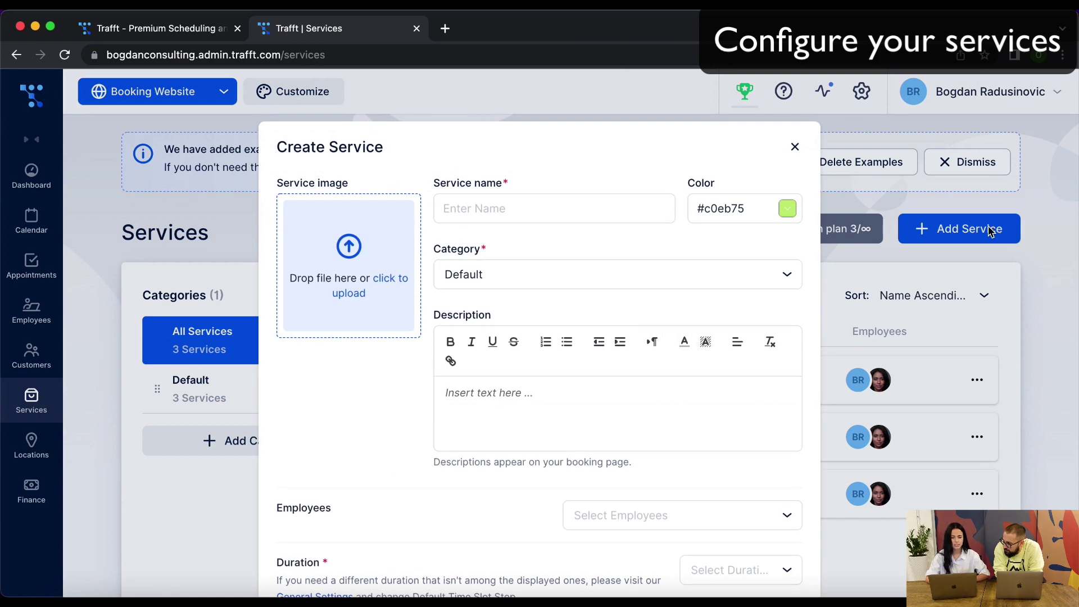
{"action": "left_click", "coordinate": [573, 207]}
{"action": "scroll", "coordinate": [574, 203], "scroll_direction": "down", "scroll_amount": 1}
{"action": "type", "text": "Consulting Session"}
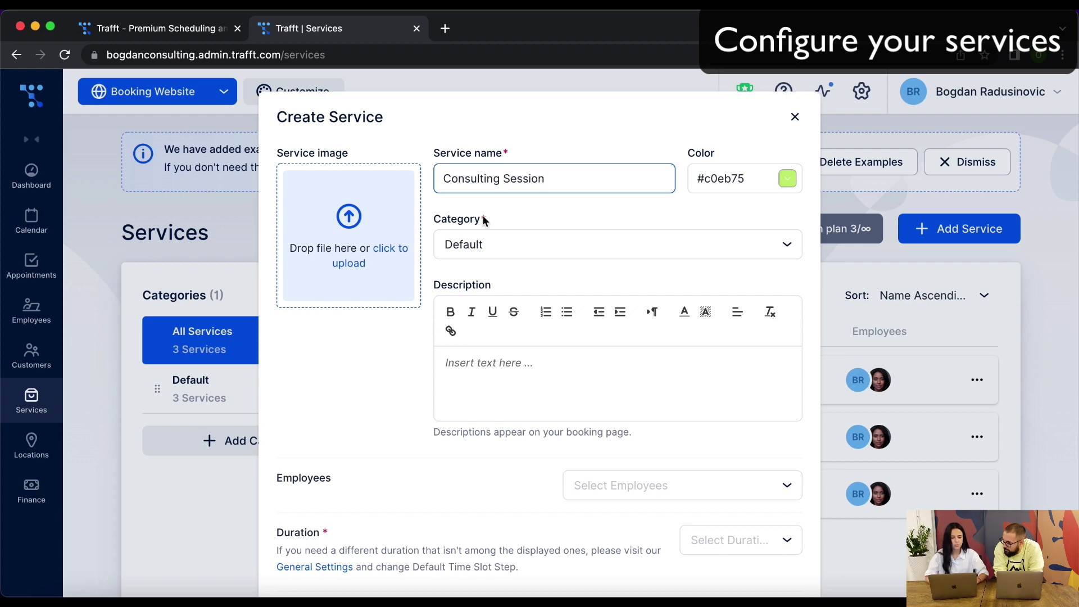
{"action": "left_click", "coordinate": [335, 276]}
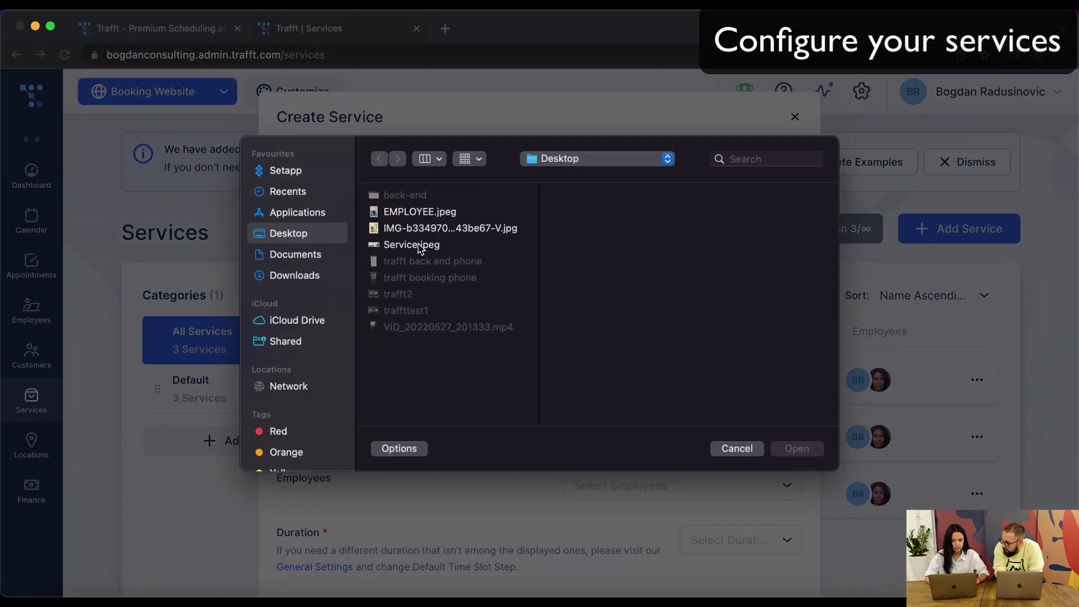
{"action": "left_click", "coordinate": [419, 246]}
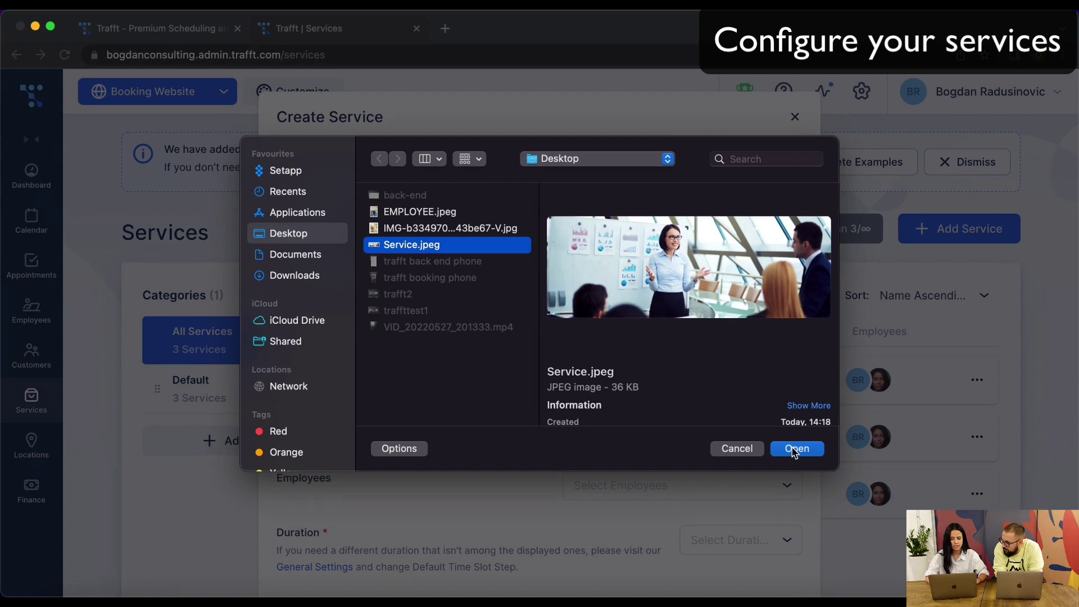
{"action": "left_click", "coordinate": [794, 449]}
Add the description 'Best consulting coach at your dispoasl' and assign the account owner as employee.
{"action": "left_click", "coordinate": [606, 362]}
{"action": "type", "text": "B"}
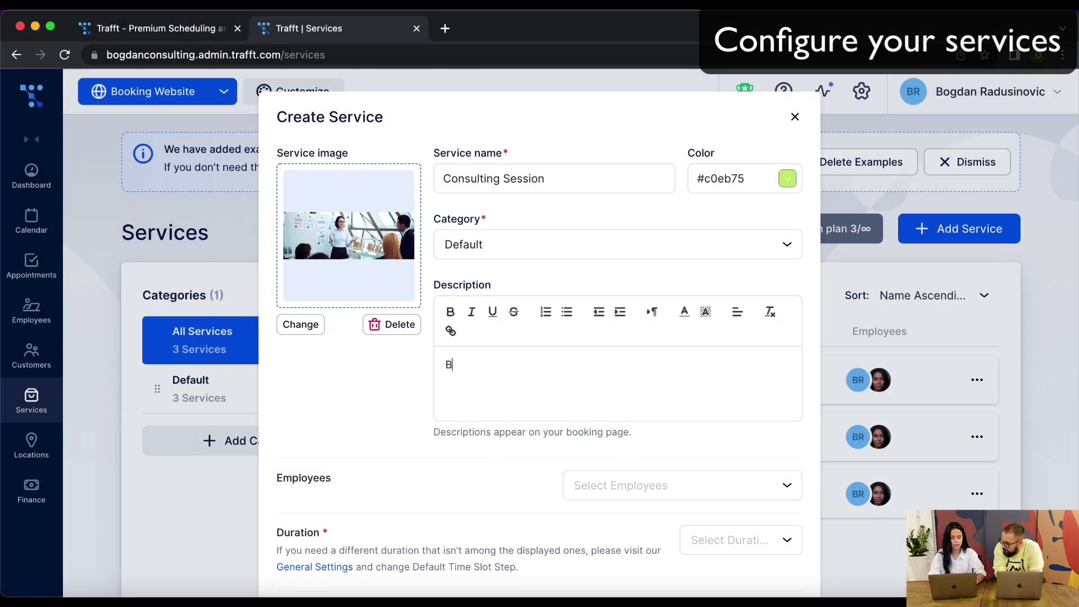
{"action": "type", "text": "est consulting coach at your"}
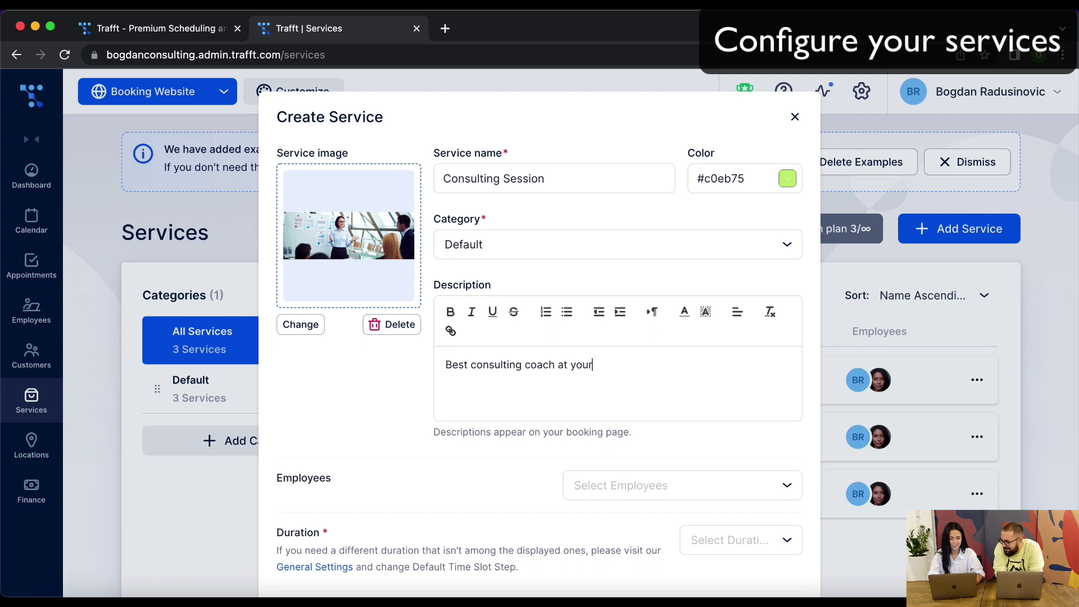
{"action": "type", "text": " dispoasl"}
{"action": "scroll", "coordinate": [716, 416], "scroll_direction": "down", "scroll_amount": 3}
{"action": "type", "text": "e"}
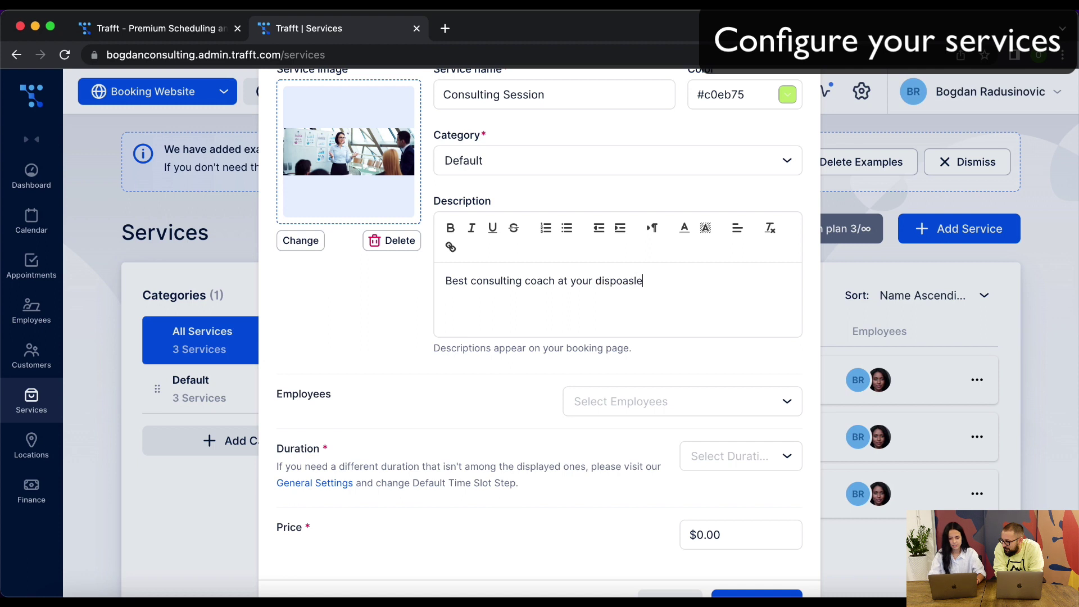
{"action": "left_click", "coordinate": [641, 403]}
{"action": "scroll", "coordinate": [640, 408], "scroll_direction": "down", "scroll_amount": 2}
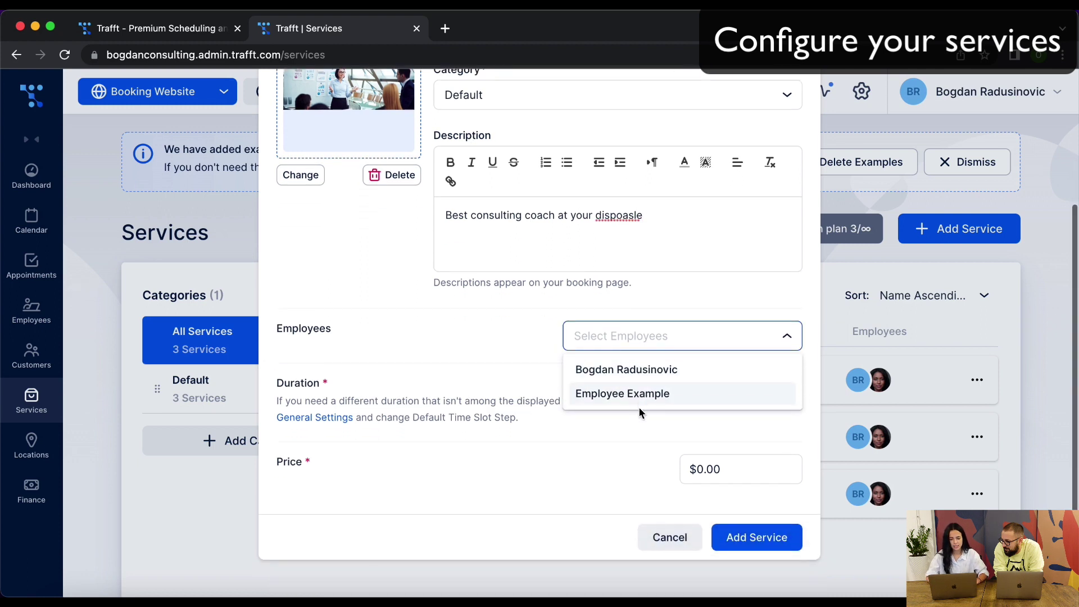
{"action": "left_click", "coordinate": [631, 374]}
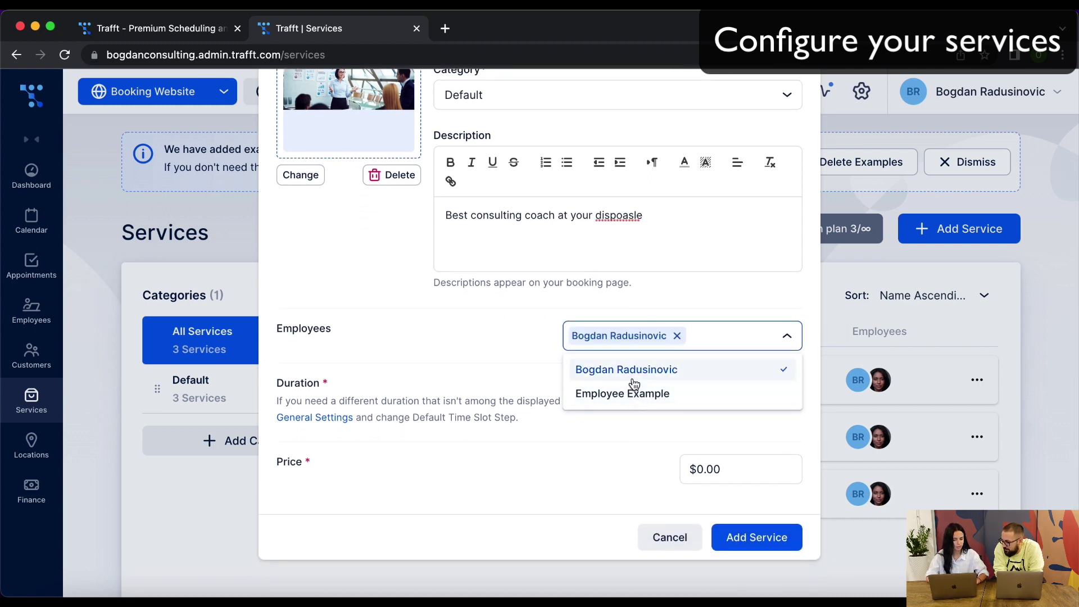
{"action": "left_click", "coordinate": [506, 337]}
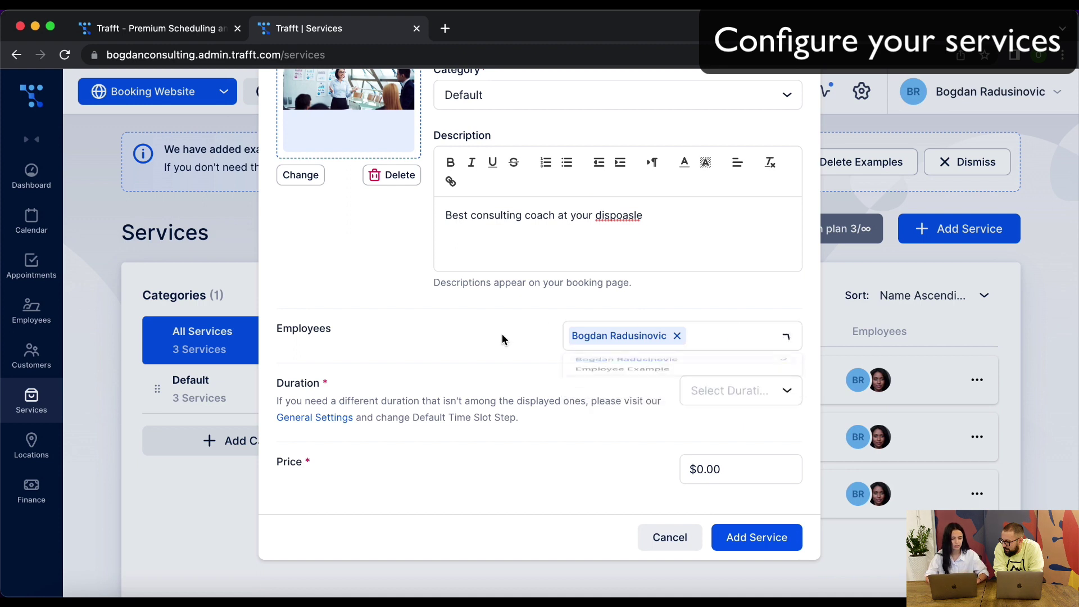
Set the duration to 1h and price to 200, then create the service.
{"action": "left_click", "coordinate": [747, 390]}
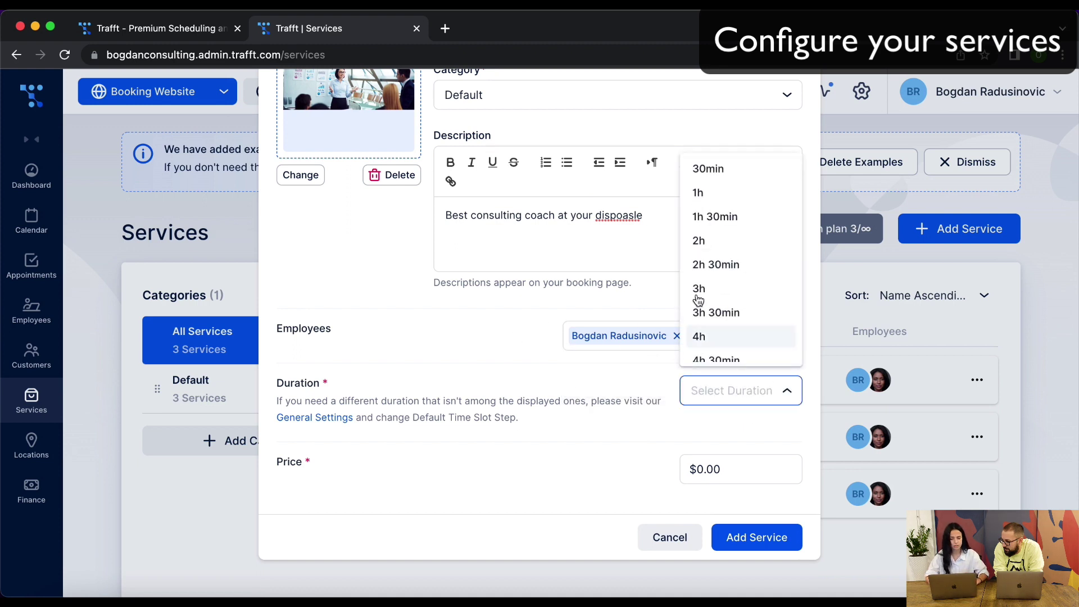
{"action": "left_click", "coordinate": [699, 194]}
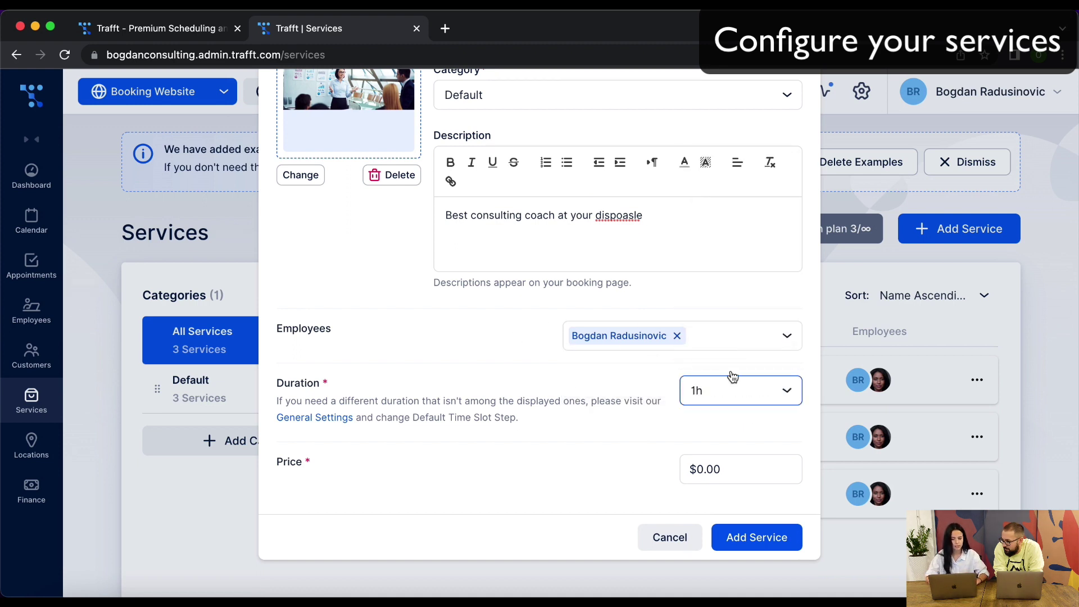
{"action": "double_click", "coordinate": [701, 469]}
{"action": "type", "text": "200"}
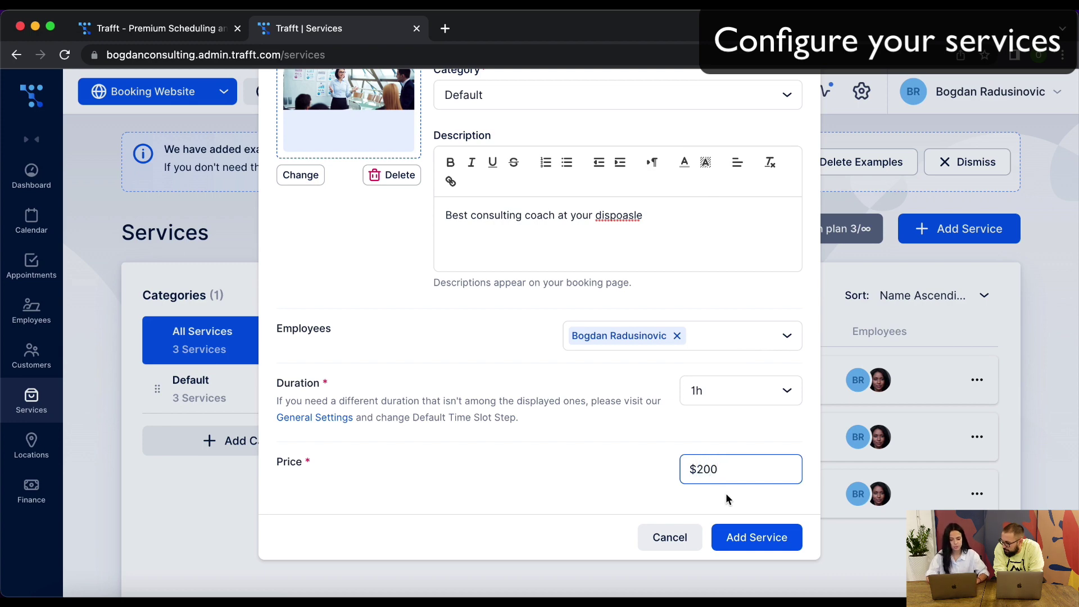
{"action": "left_click", "coordinate": [739, 534]}
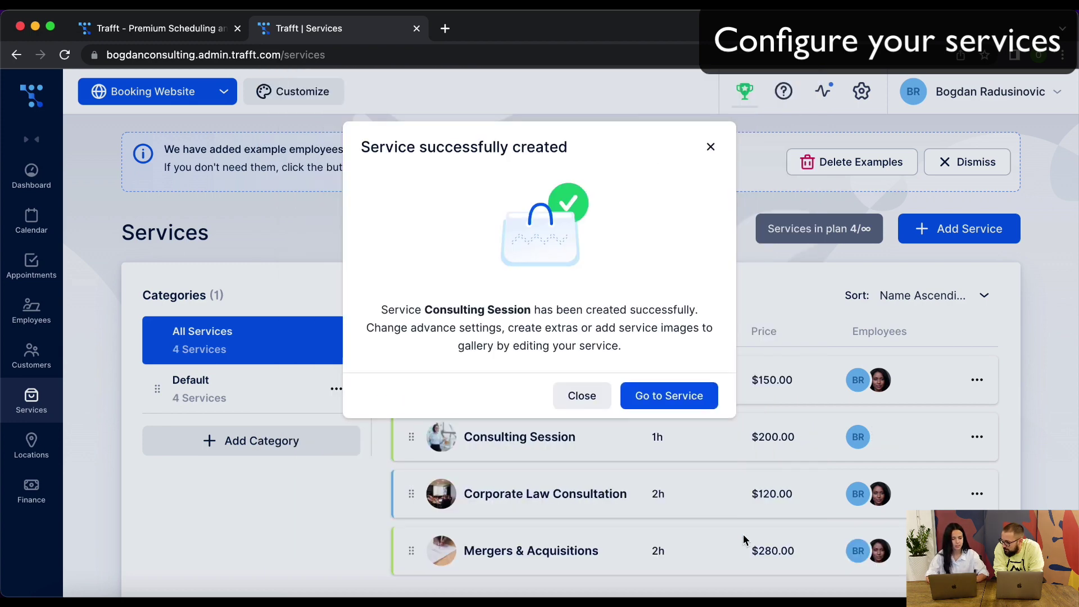
View the Consulting Session service page, then go to the Employees list.
{"action": "left_click", "coordinate": [672, 397]}
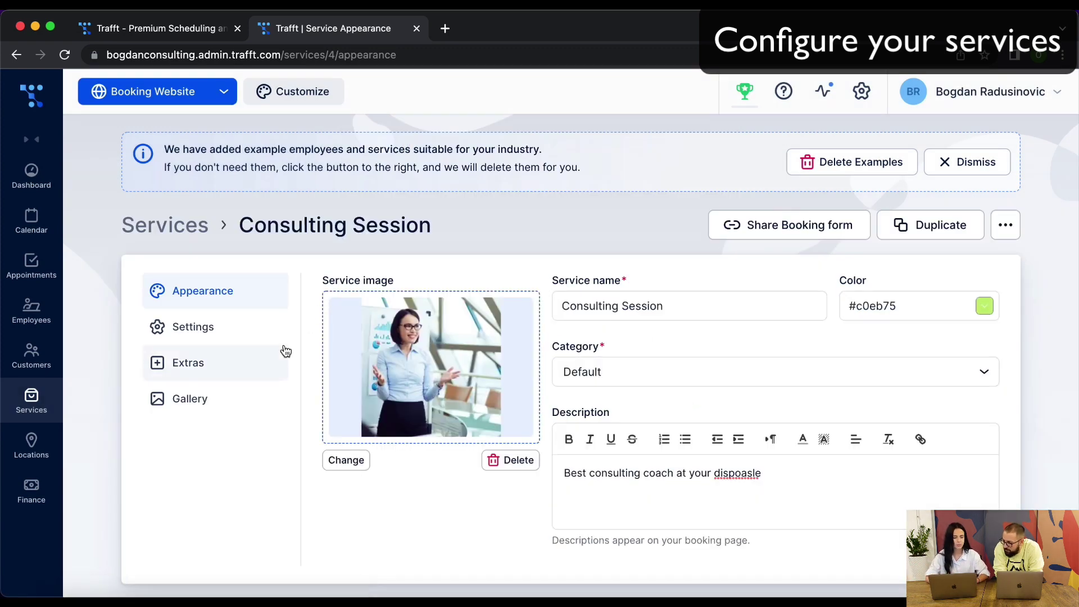
{"action": "left_click", "coordinate": [34, 315]}
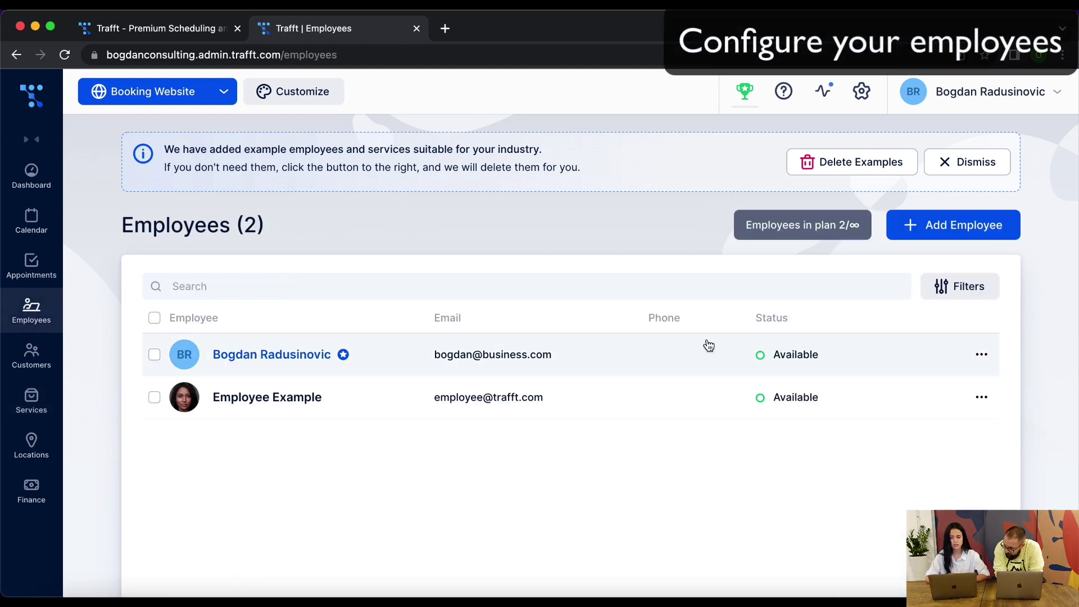
Add a new employee and enter their first name, last name and e-mail address.
{"action": "left_click", "coordinate": [914, 231]}
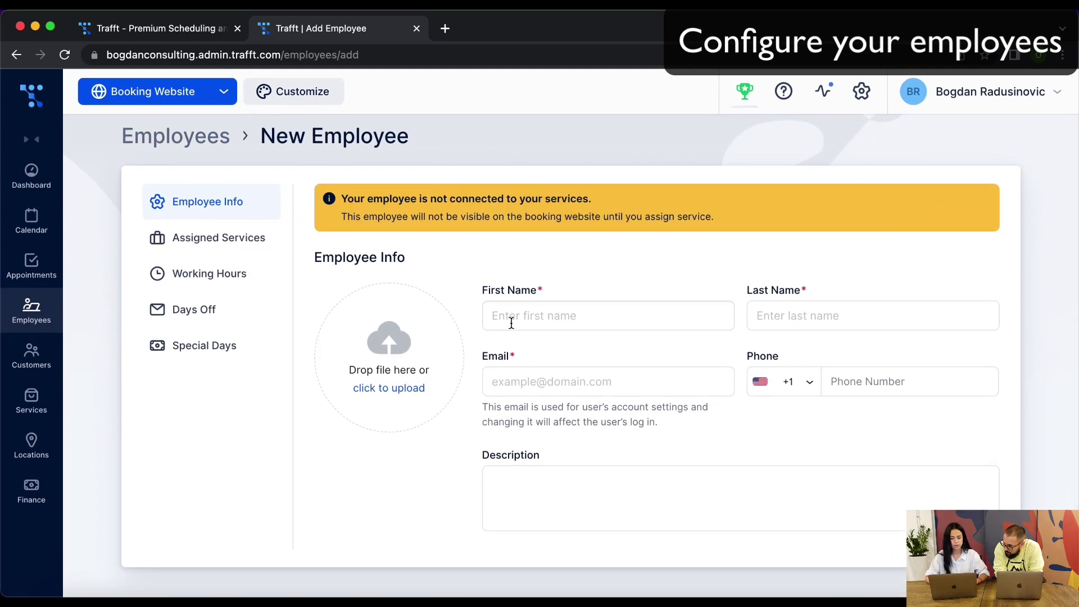
{"action": "left_click", "coordinate": [511, 324]}
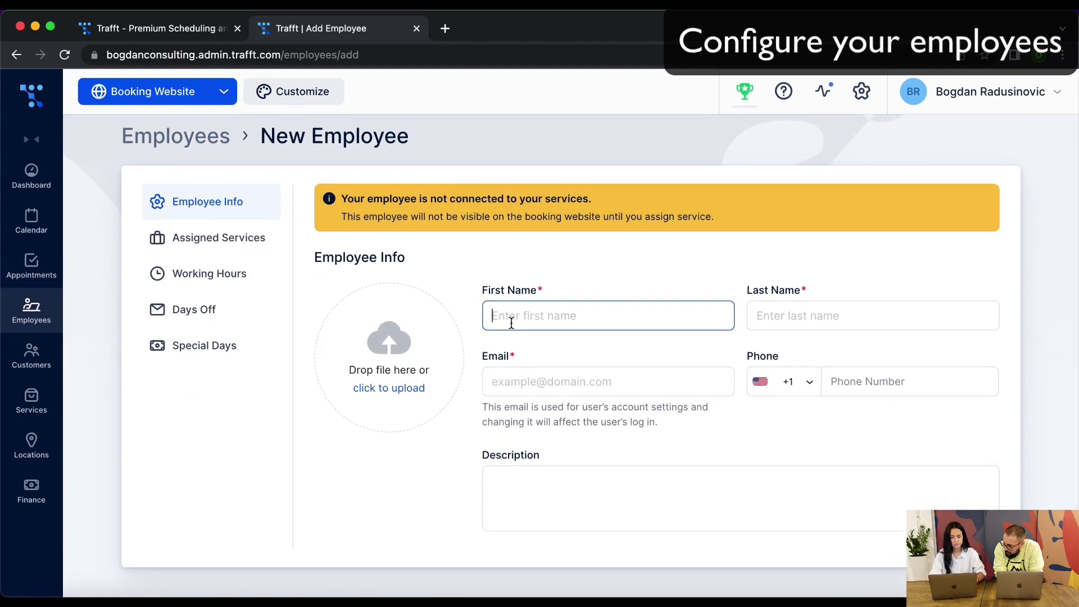
{"action": "left_click", "coordinate": [796, 313]}
{"action": "left_click", "coordinate": [646, 393]}
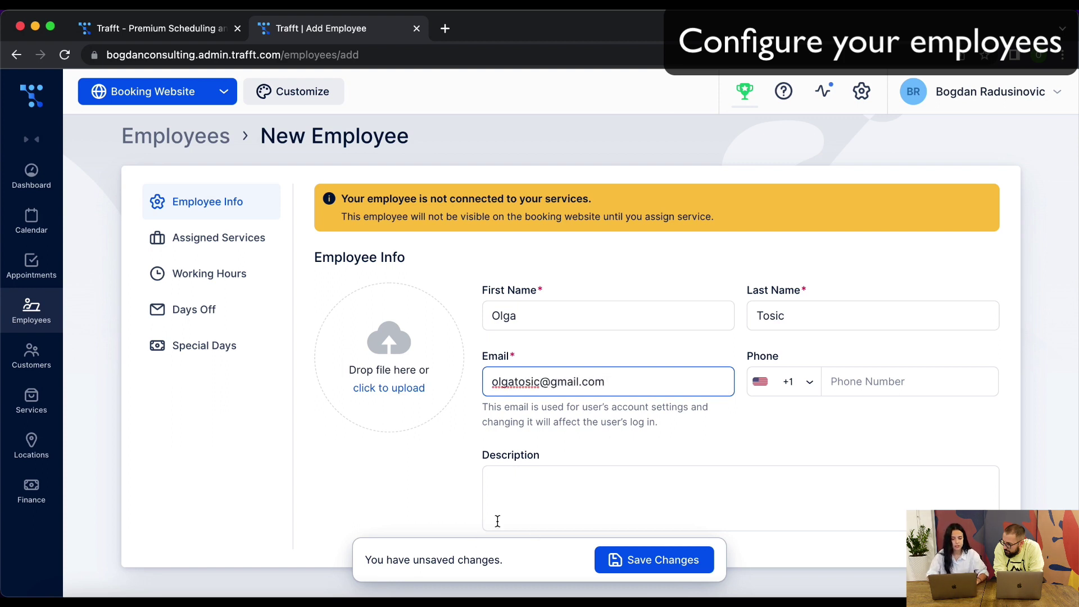
Upload EMPLOYEE.jpeg as the avatar, remove it again, and show the Assigned Services section.
{"action": "left_click", "coordinate": [497, 521]}
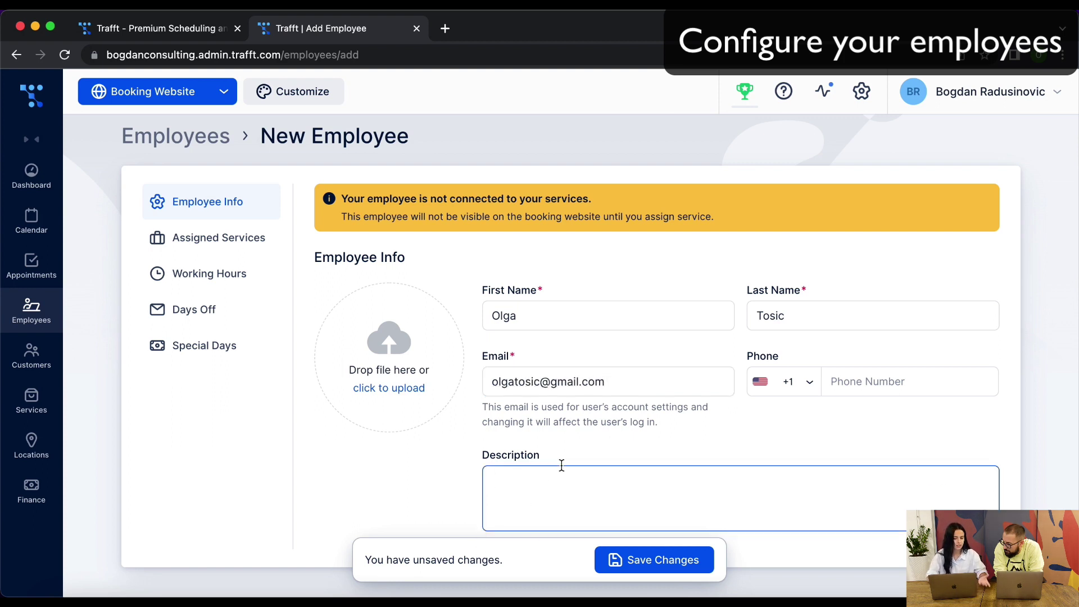
{"action": "left_click", "coordinate": [411, 359]}
{"action": "left_click", "coordinate": [420, 211]}
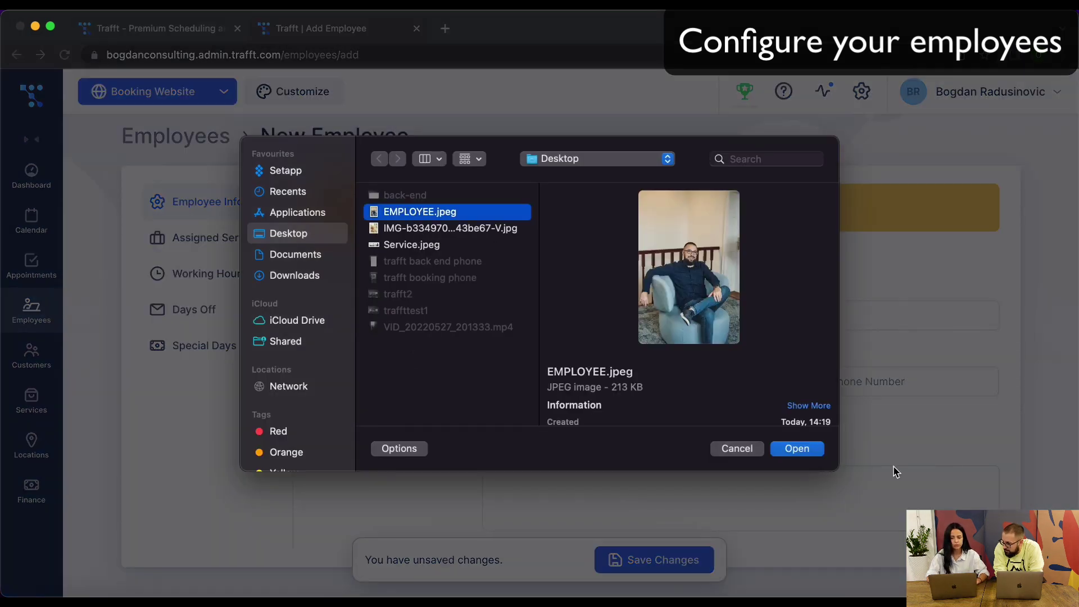
{"action": "left_click", "coordinate": [797, 448]}
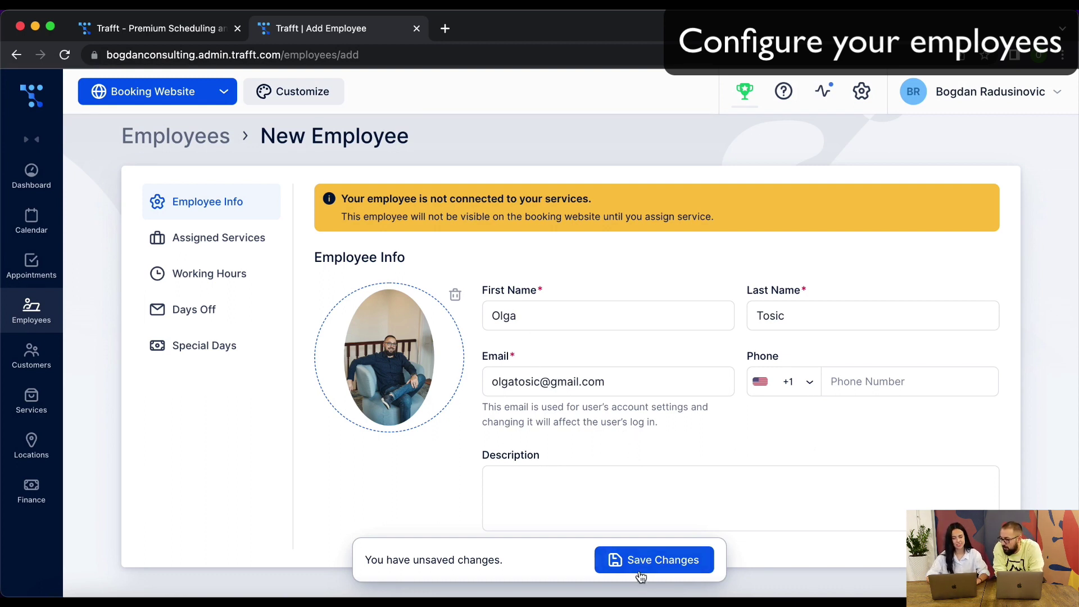
{"action": "left_click", "coordinate": [453, 295]}
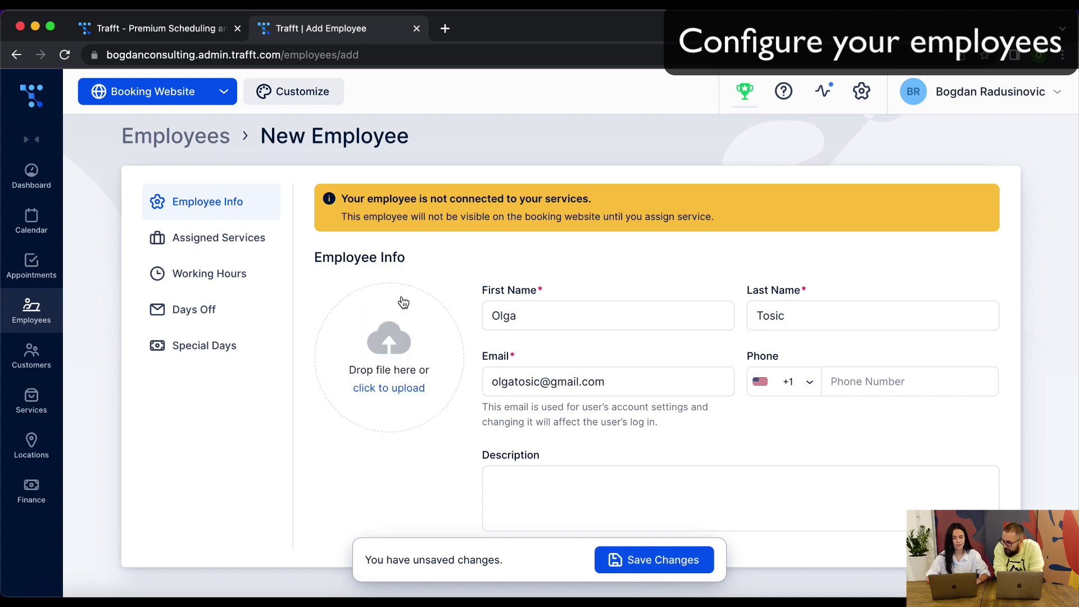
{"action": "left_click", "coordinate": [223, 241]}
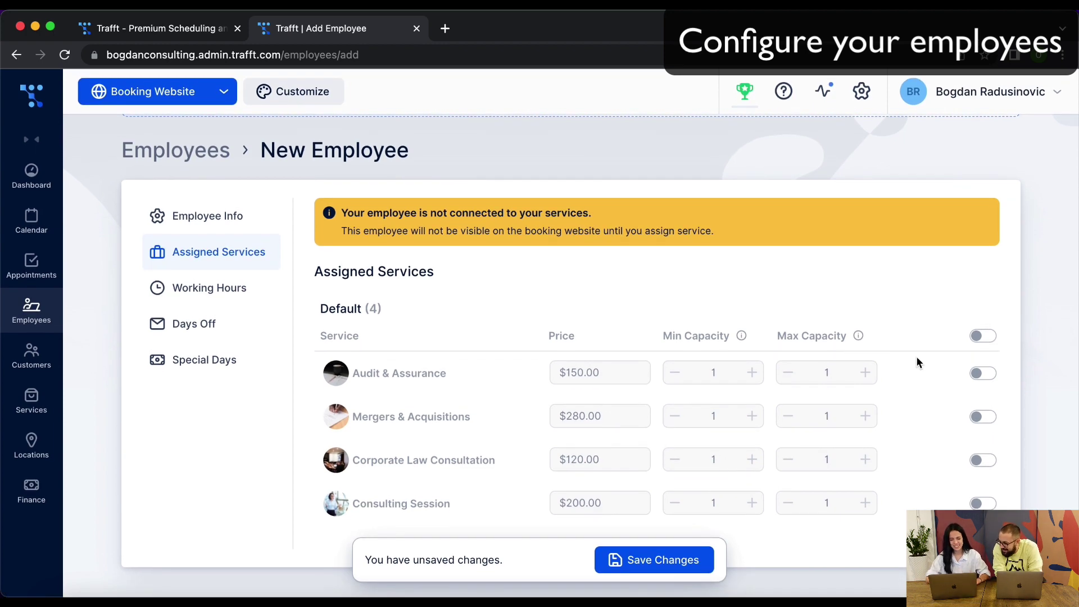
Assign all four services, check working hours, save the employee, then edit the first employee.
{"action": "left_click", "coordinate": [983, 336]}
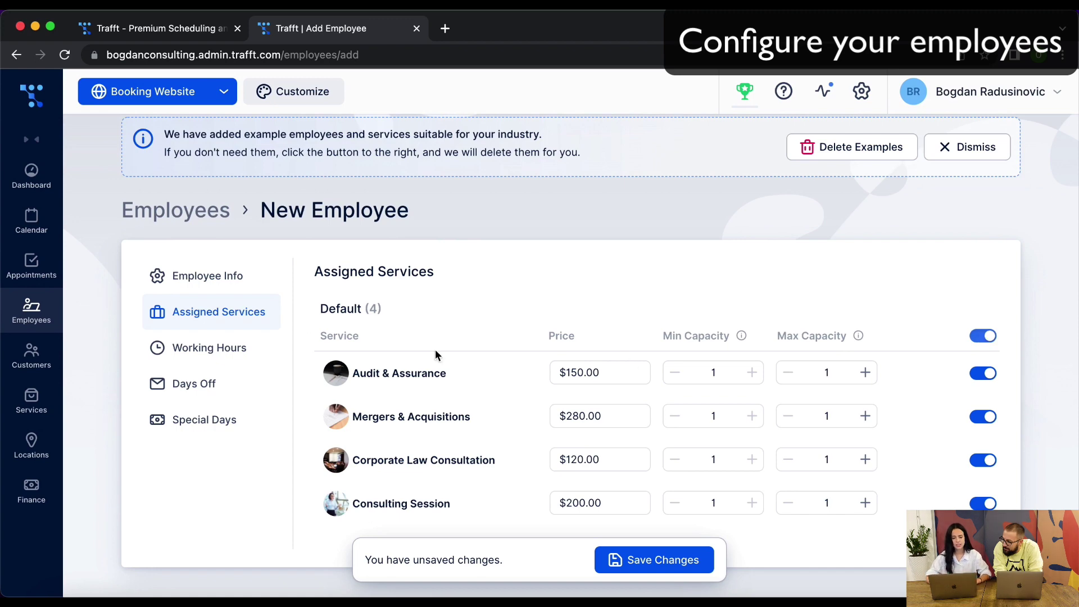
{"action": "left_click", "coordinate": [207, 356]}
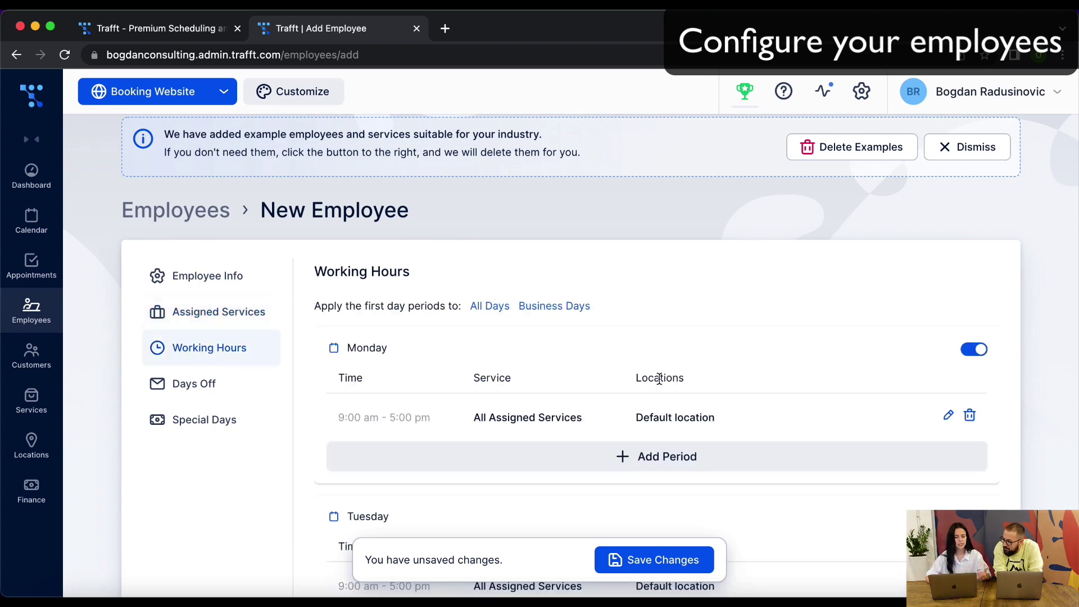
{"action": "scroll", "coordinate": [655, 378], "scroll_direction": "down", "scroll_amount": 3}
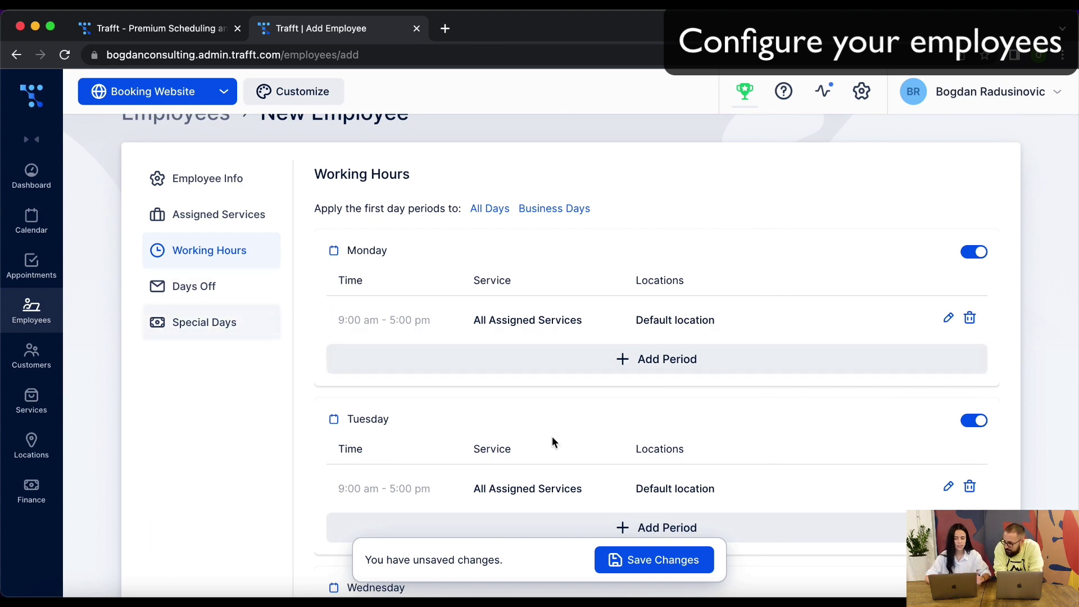
{"action": "left_click", "coordinate": [661, 560]}
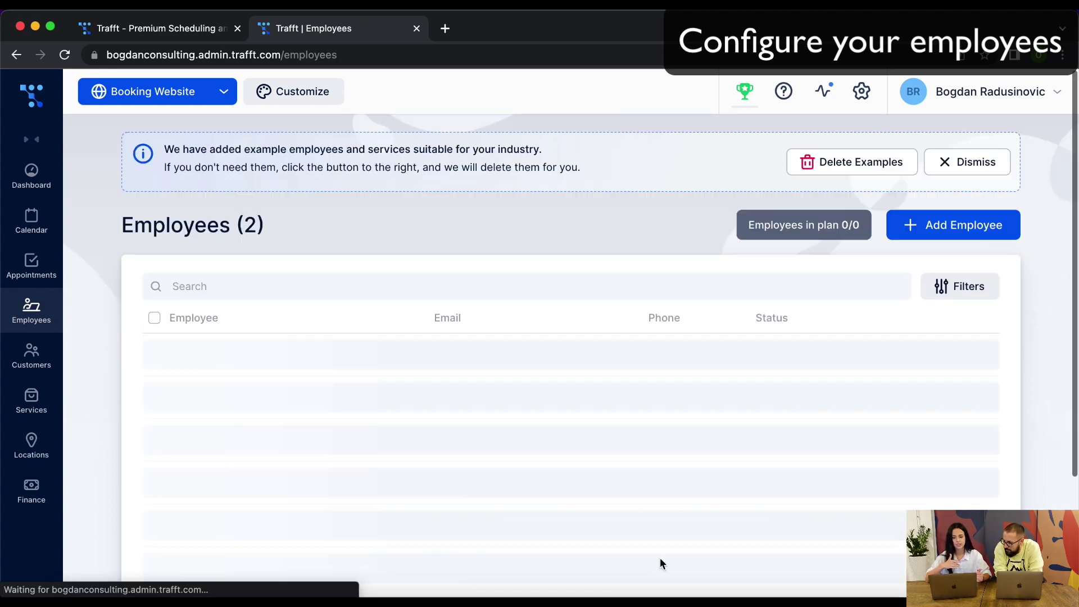
{"action": "left_click", "coordinate": [984, 354]}
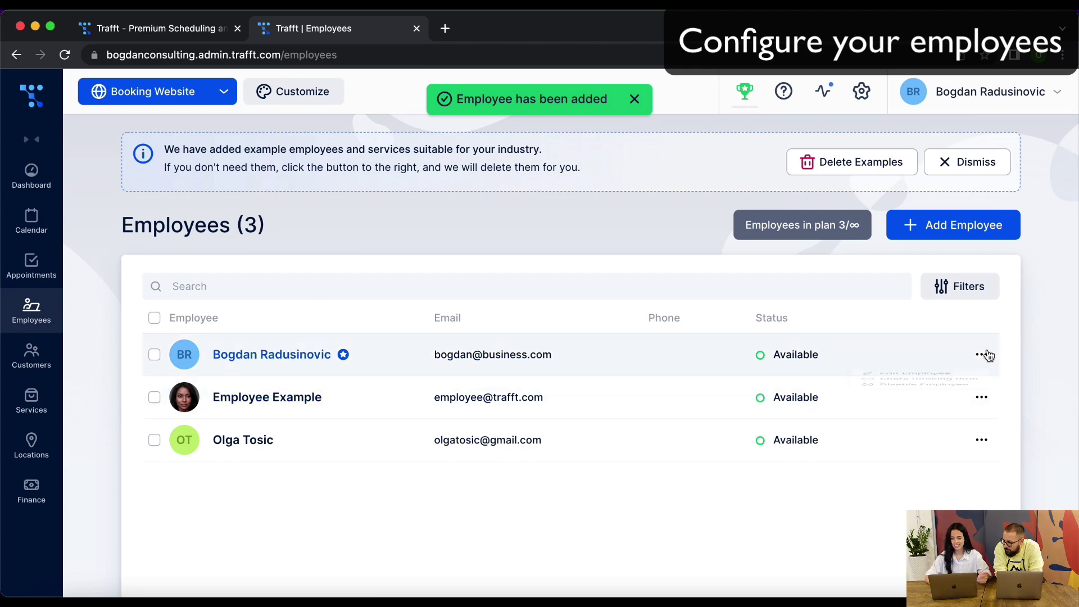
{"action": "left_click", "coordinate": [955, 383]}
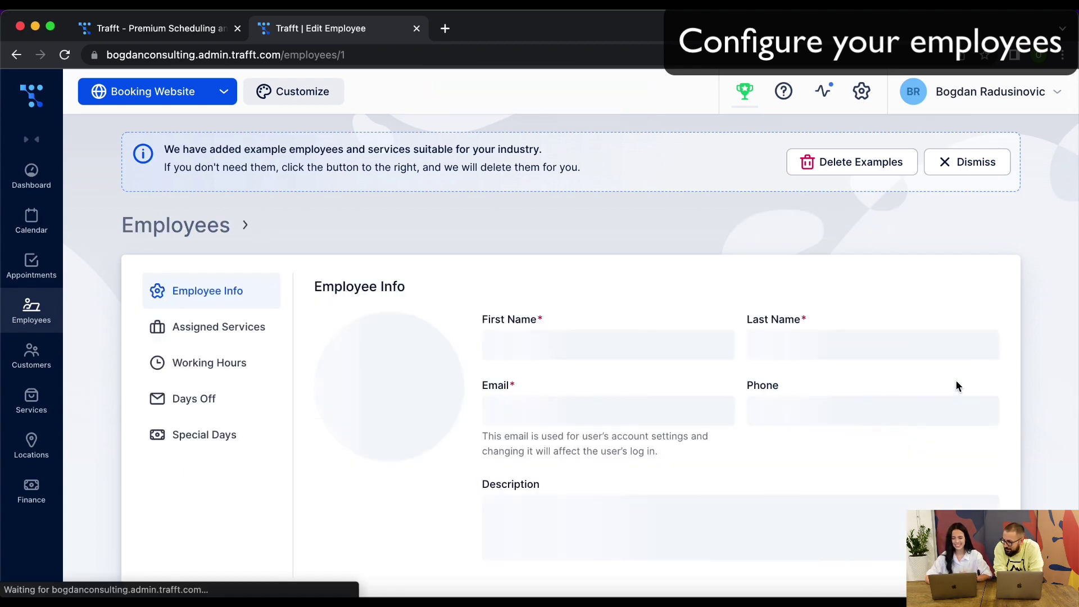
Upload EMPLOYEE.jpeg as the account owner's avatar and save the changes.
{"action": "left_click", "coordinate": [405, 399]}
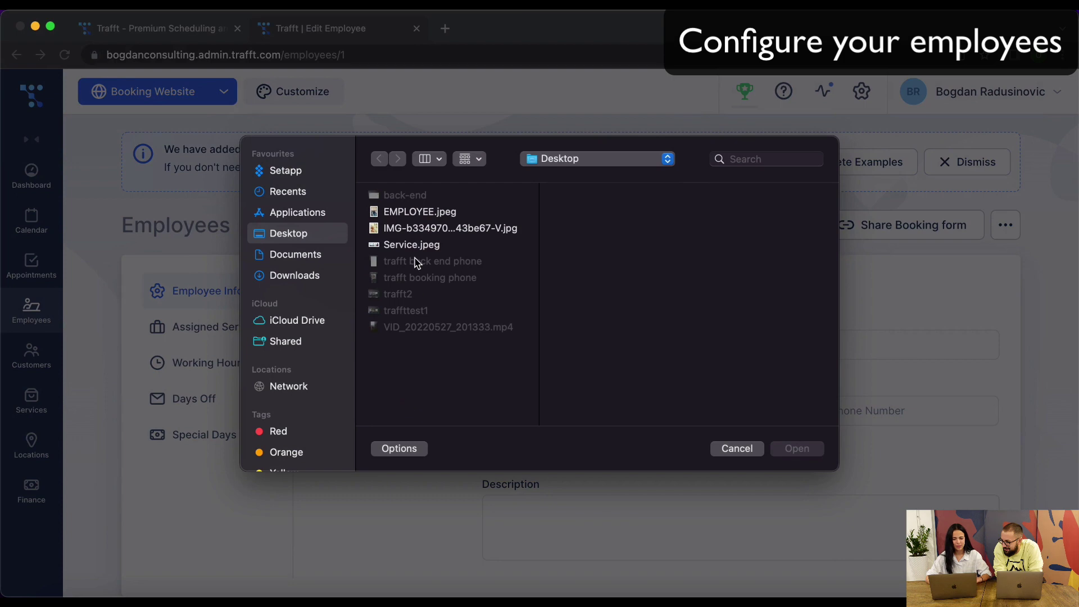
{"action": "left_click", "coordinate": [410, 218]}
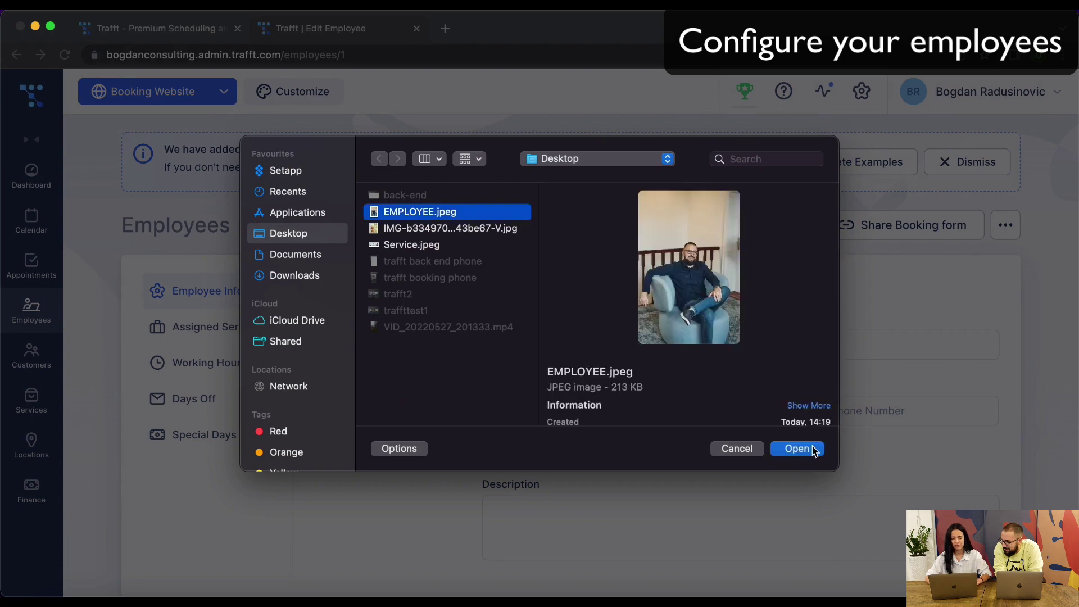
{"action": "left_click", "coordinate": [812, 448]}
{"action": "scroll", "coordinate": [483, 475], "scroll_direction": "down", "scroll_amount": 1}
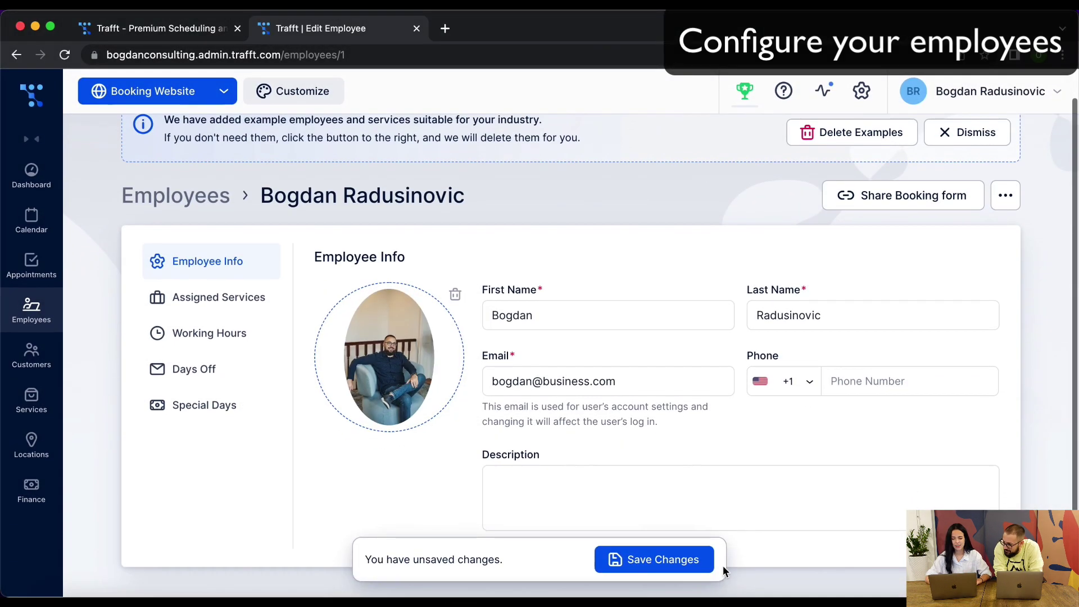
{"action": "left_click", "coordinate": [692, 562]}
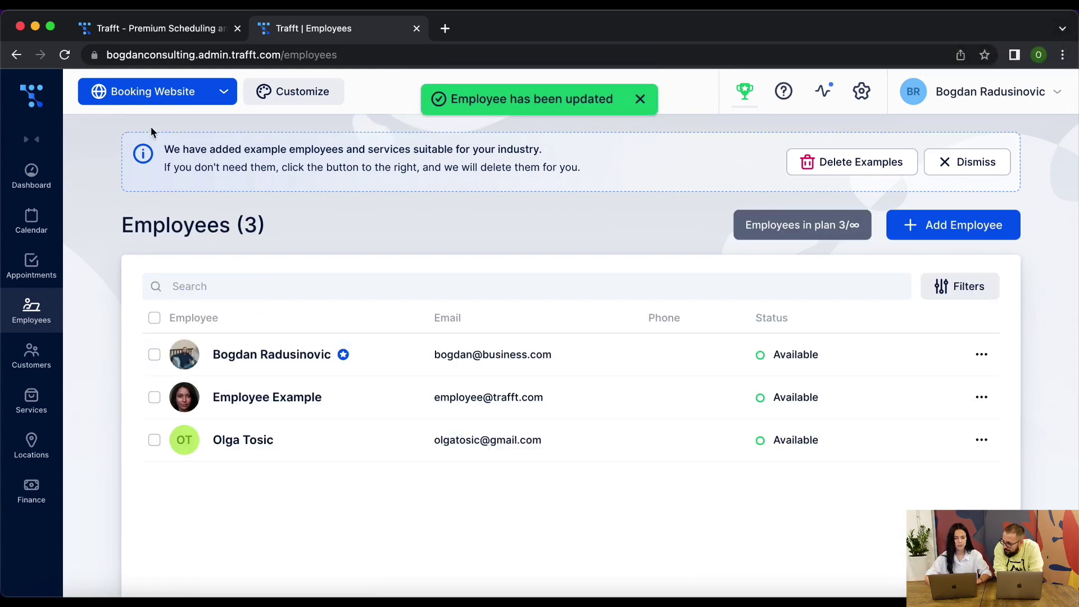
On the booking website, open the Consulting Session card and choose Book now.
{"action": "left_click", "coordinate": [151, 92]}
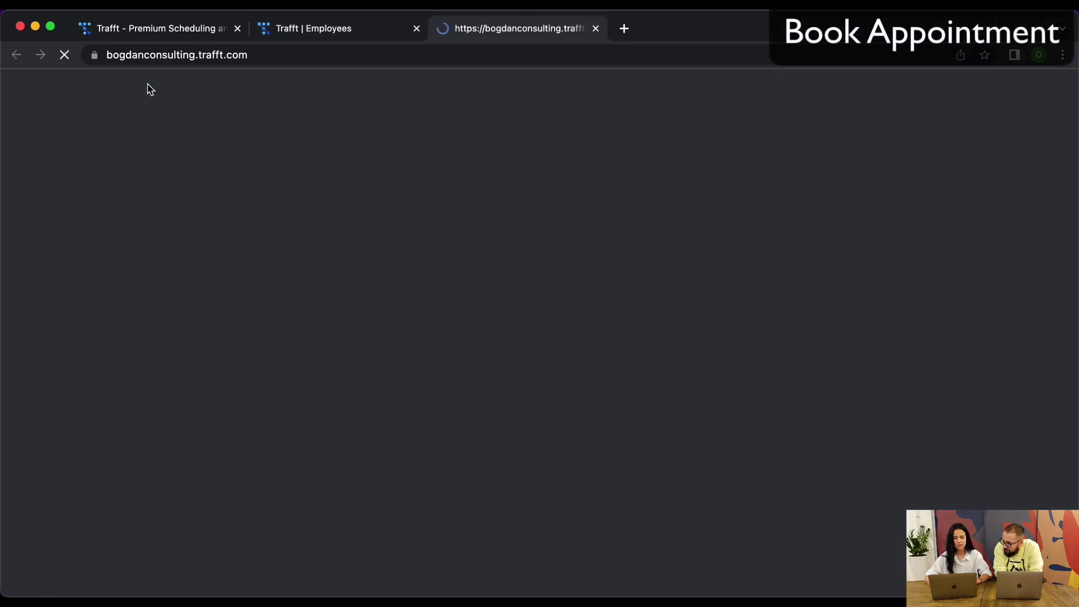
{"action": "scroll", "coordinate": [623, 197], "scroll_direction": "down", "scroll_amount": 3}
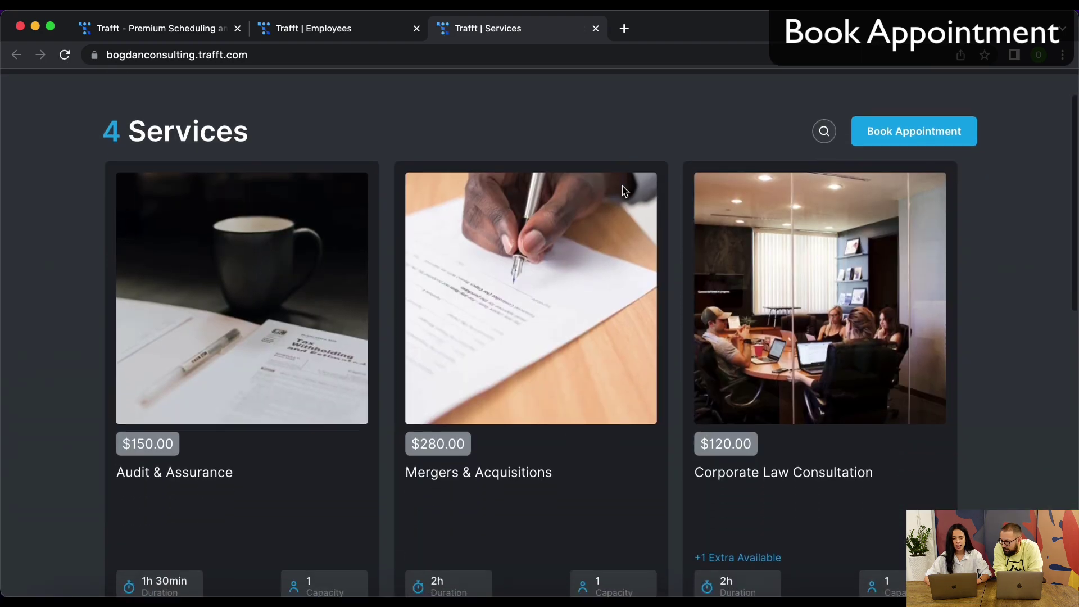
{"action": "scroll", "coordinate": [624, 191], "scroll_direction": "down", "scroll_amount": 5}
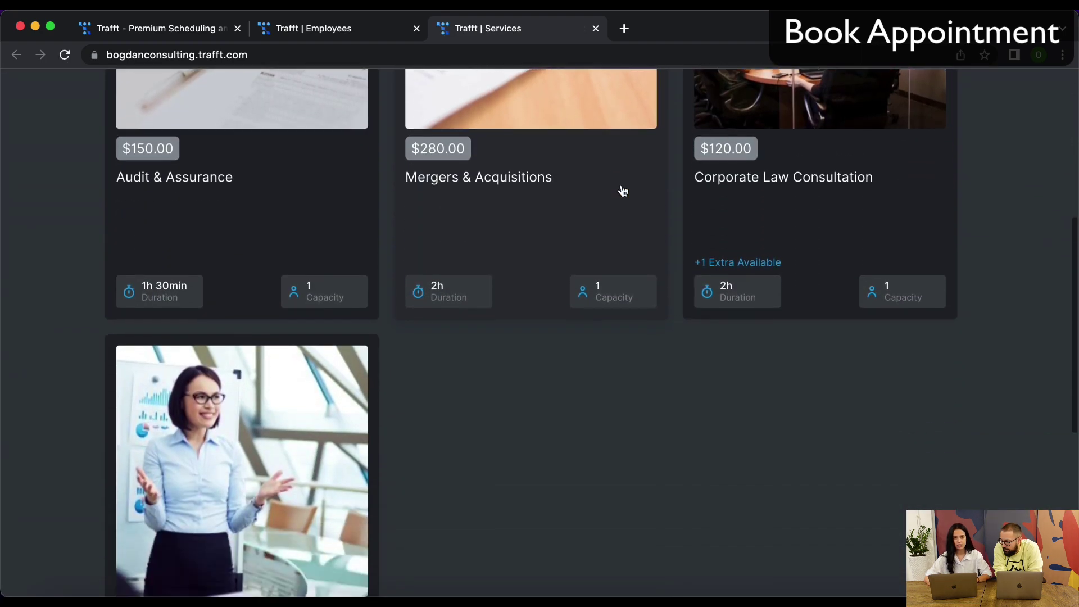
{"action": "scroll", "coordinate": [622, 191], "scroll_direction": "down", "scroll_amount": 1}
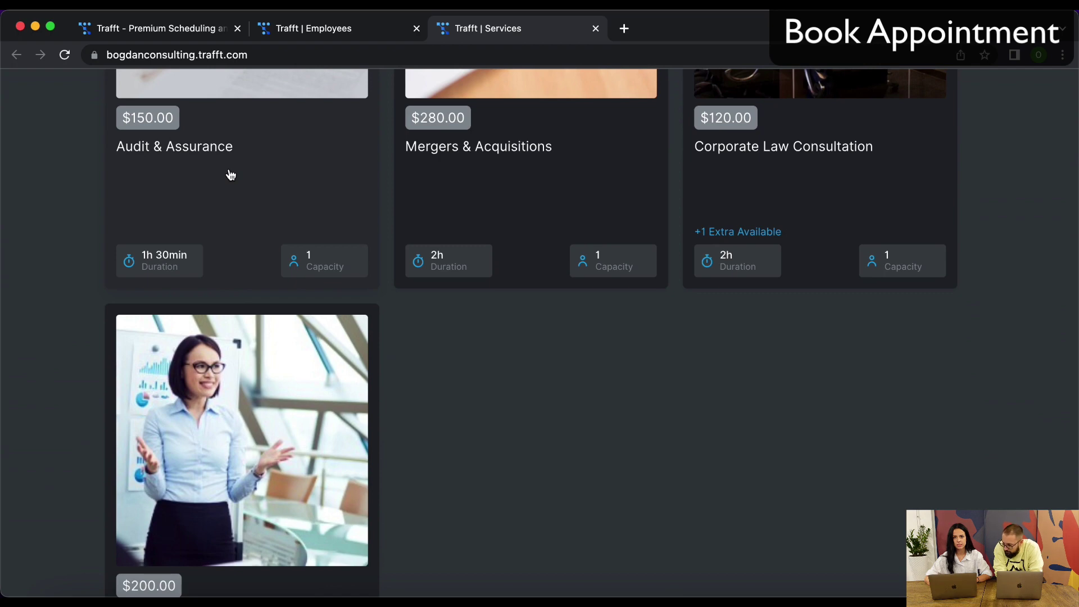
{"action": "scroll", "coordinate": [231, 175], "scroll_direction": "down", "scroll_amount": 4}
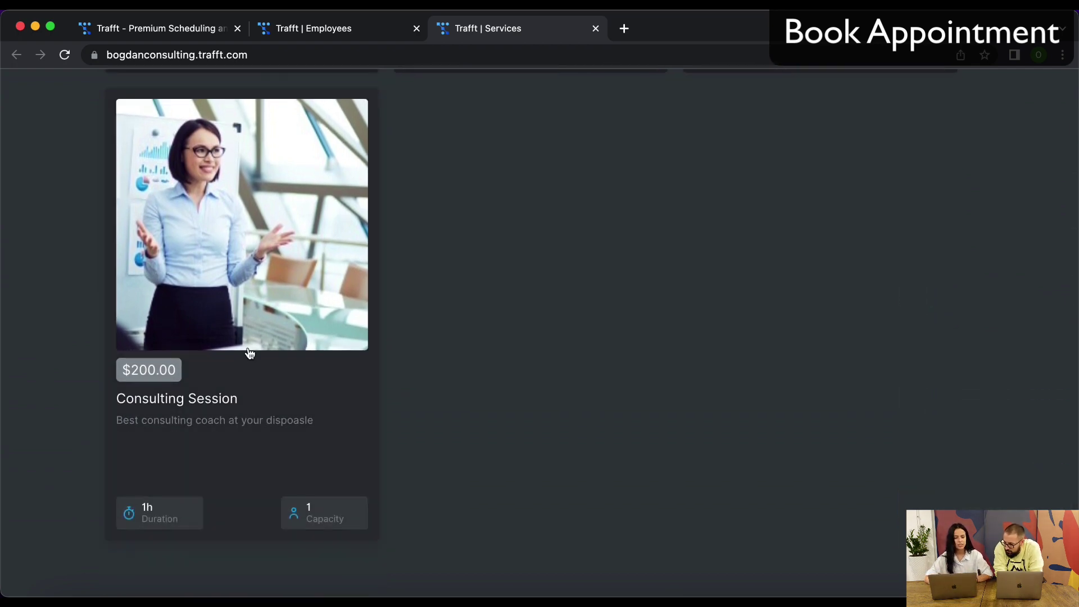
{"action": "left_click", "coordinate": [248, 377]}
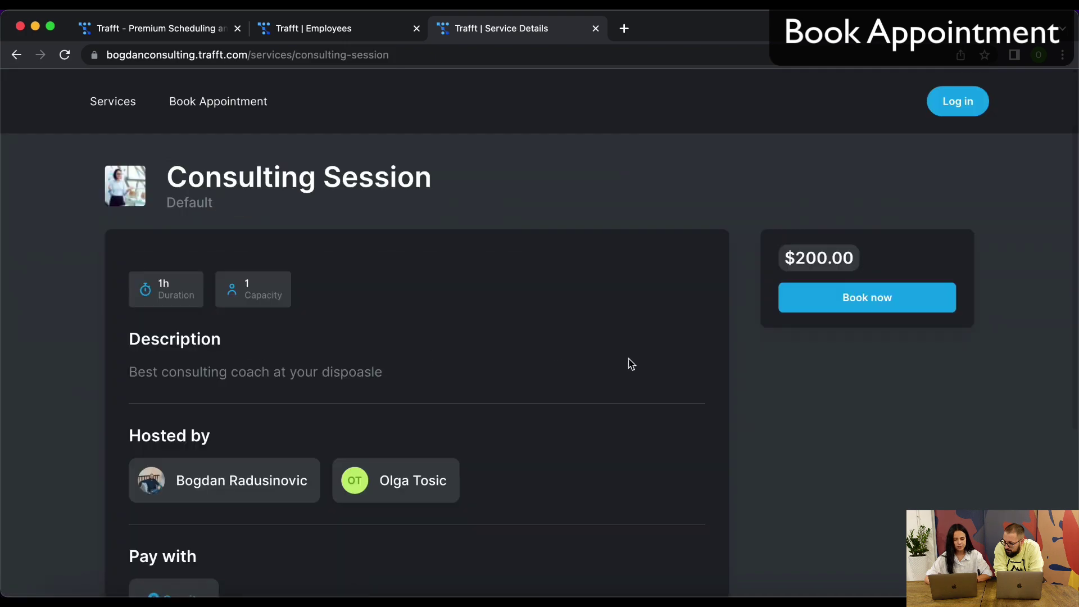
{"action": "scroll", "coordinate": [636, 301], "scroll_direction": "down", "scroll_amount": 3}
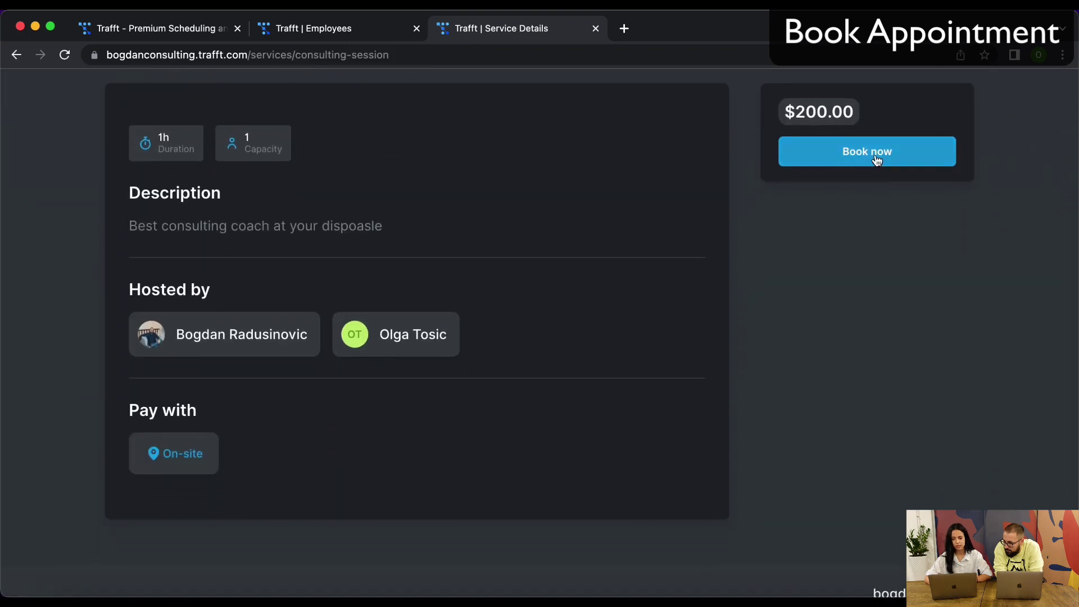
{"action": "left_click", "coordinate": [876, 161]}
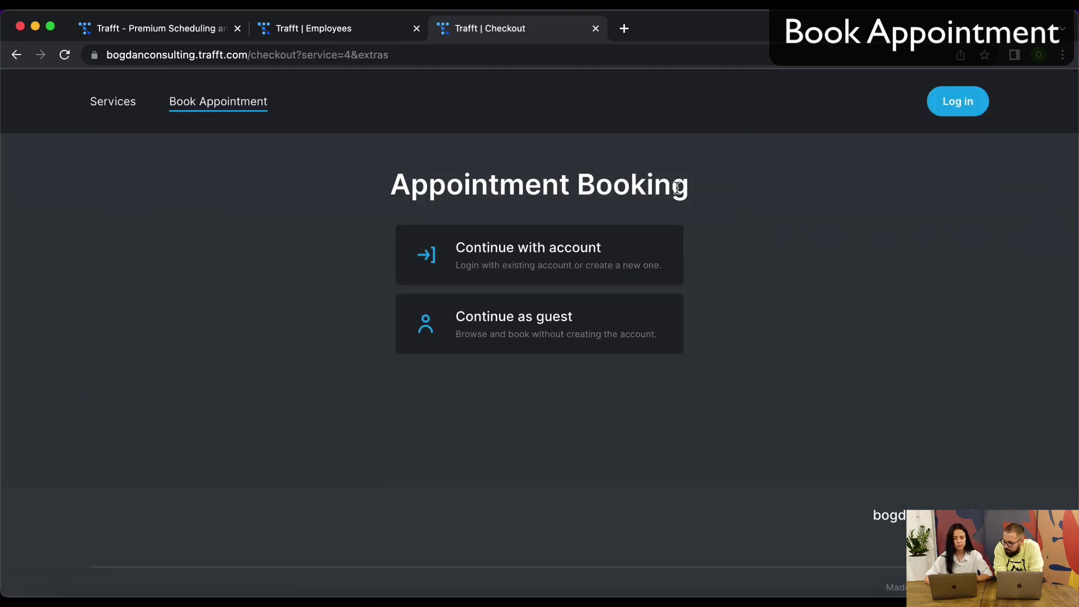
Book as a guest with the first employee on September 23, 11:30 am - 12:30 pm.
{"action": "left_click", "coordinate": [488, 344]}
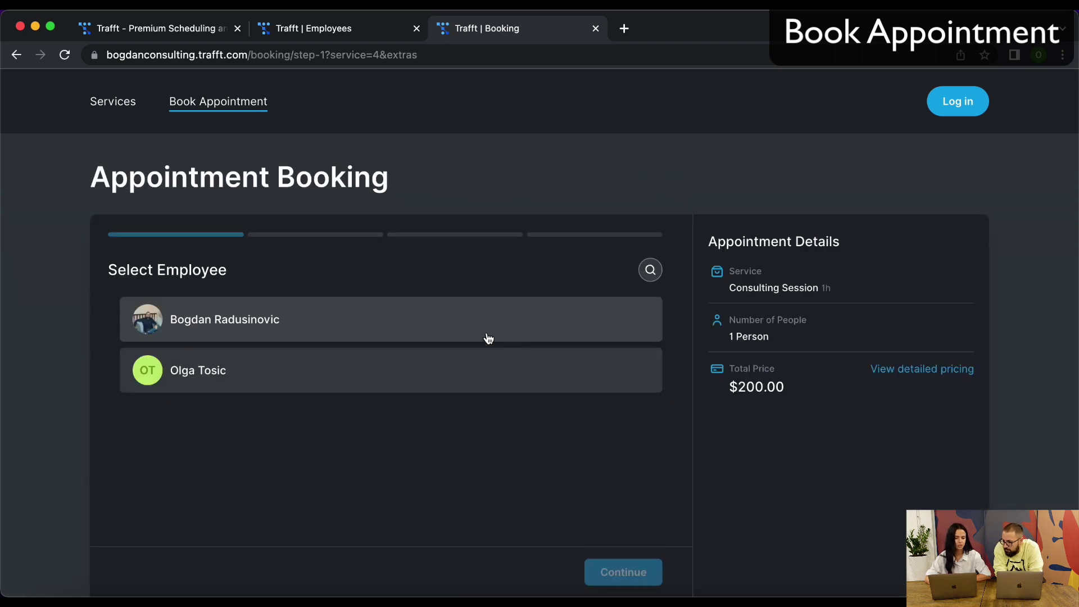
{"action": "scroll", "coordinate": [489, 338], "scroll_direction": "down", "scroll_amount": 2}
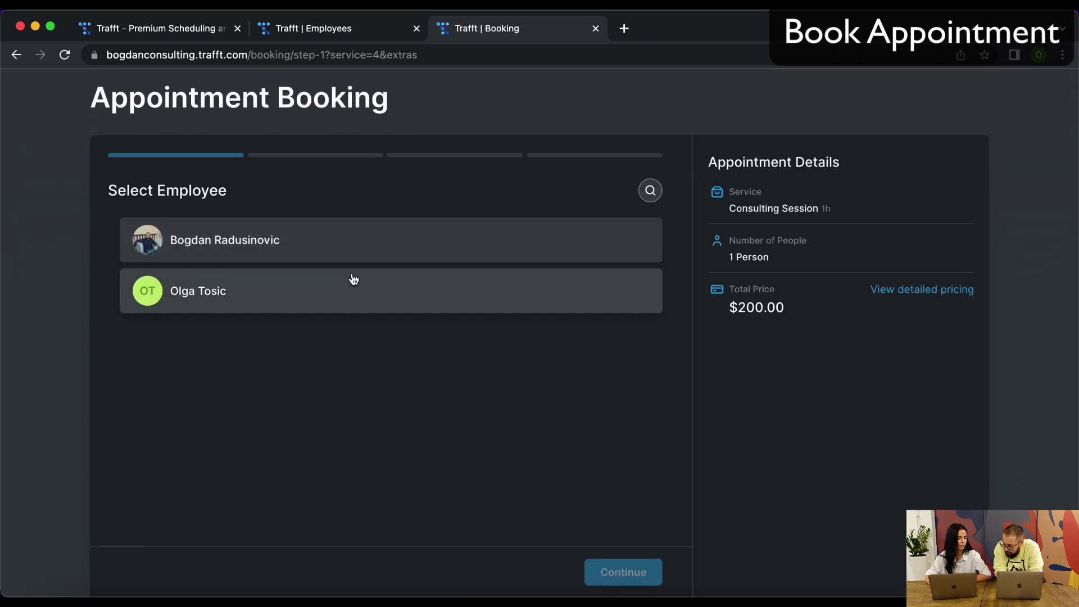
{"action": "left_click", "coordinate": [347, 241]}
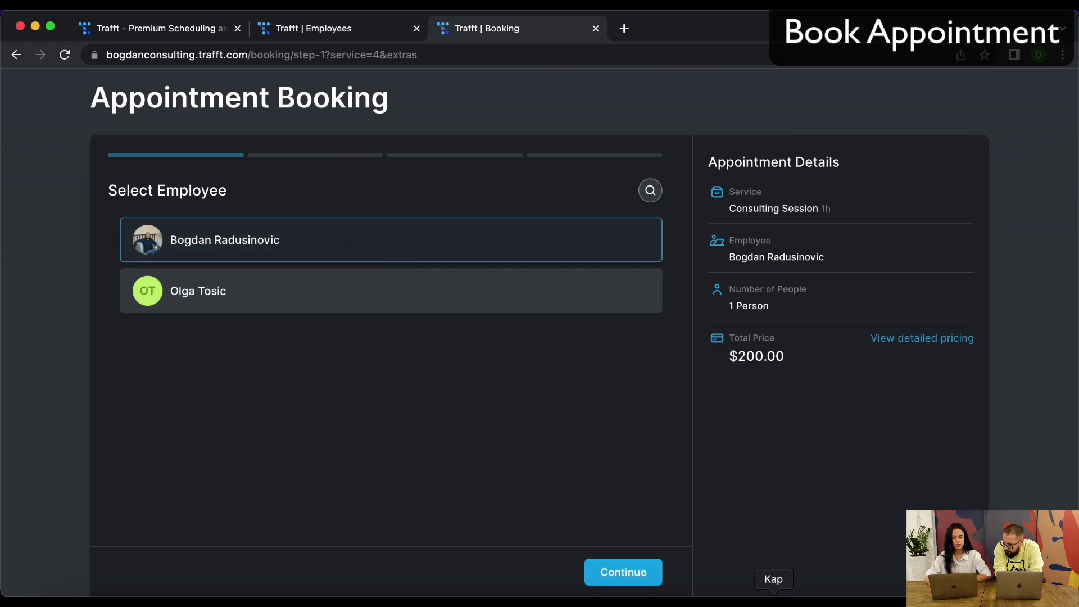
{"action": "left_click", "coordinate": [623, 583]}
{"action": "scroll", "coordinate": [624, 584], "scroll_direction": "down", "scroll_amount": 3}
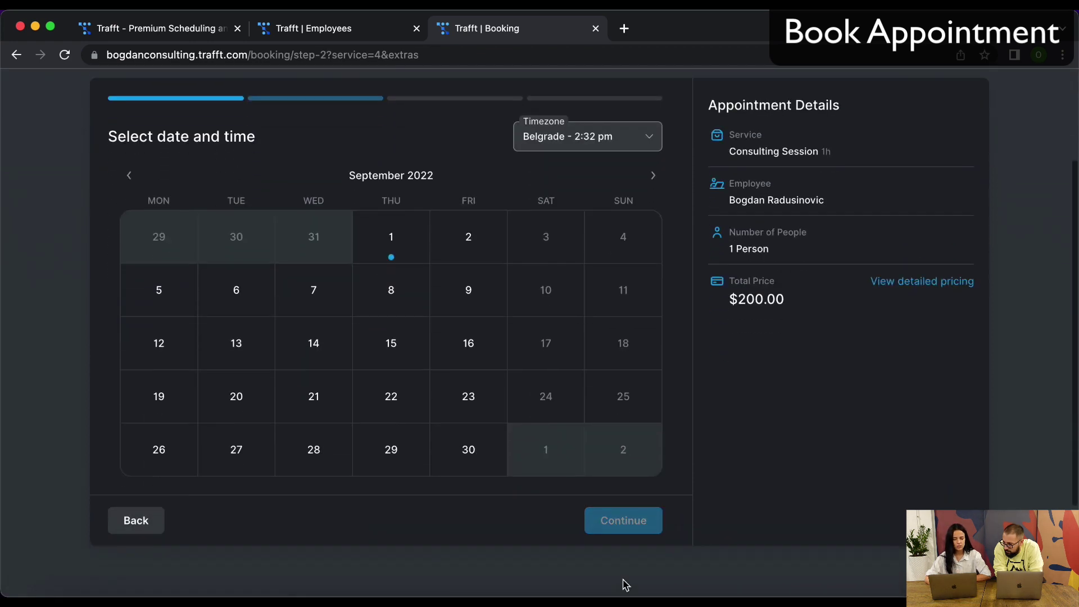
{"action": "left_click", "coordinate": [460, 420]}
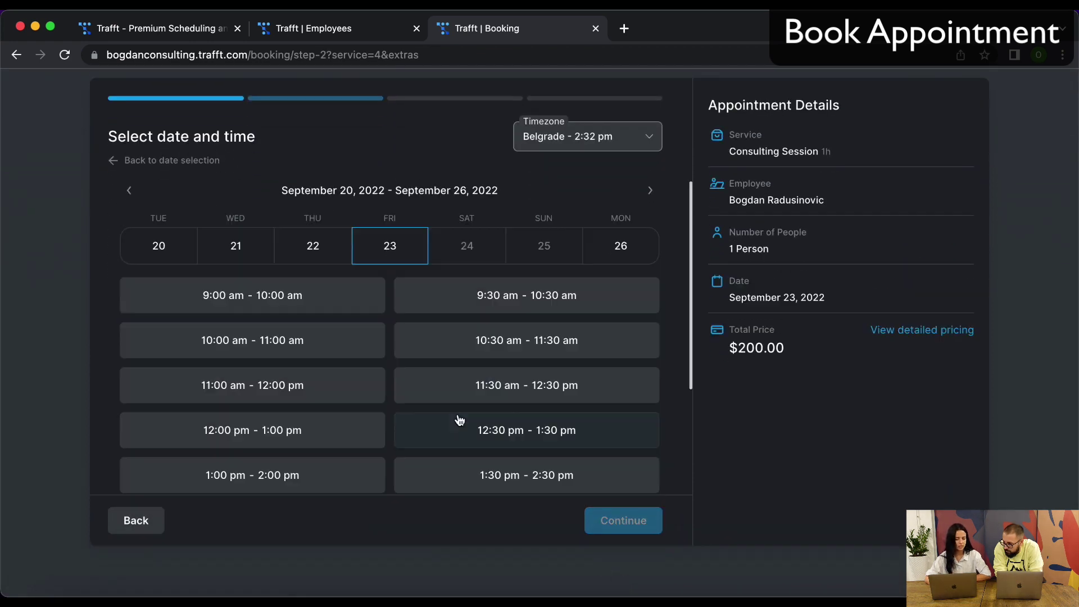
{"action": "left_click", "coordinate": [469, 393]}
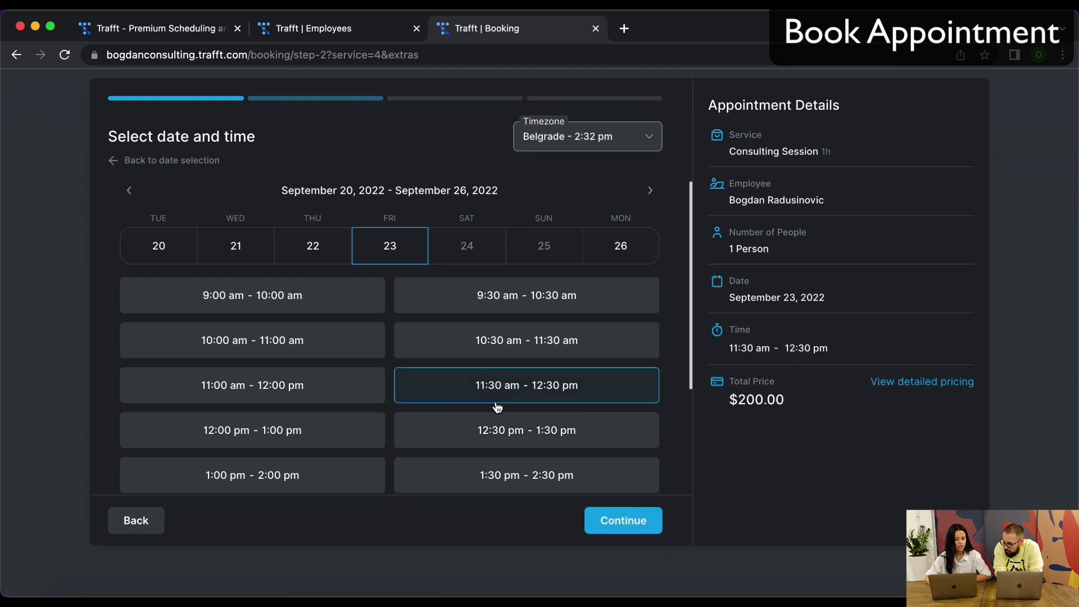
{"action": "left_click", "coordinate": [633, 526]}
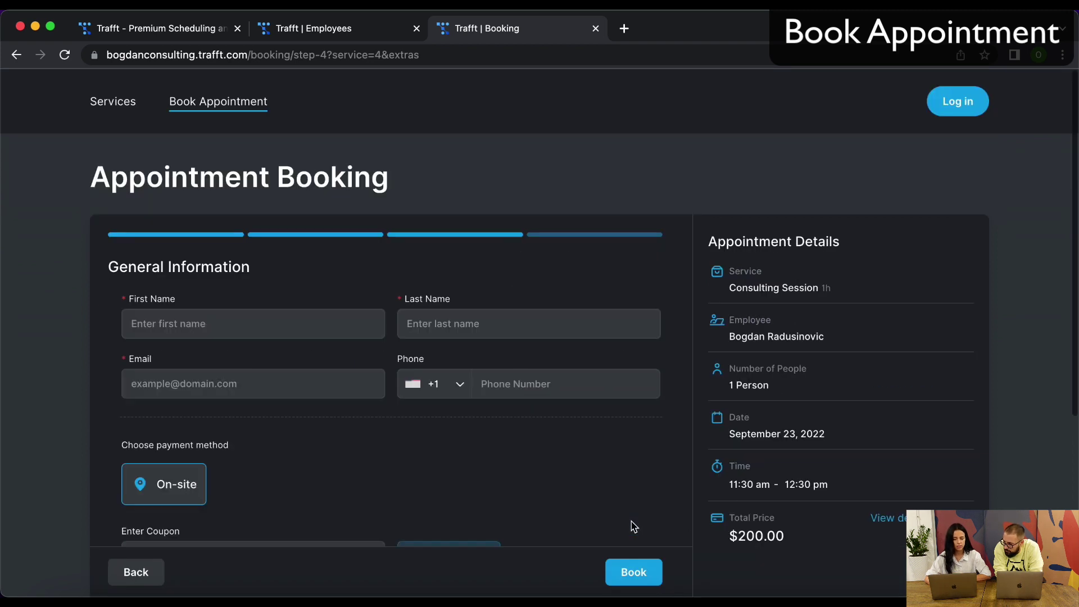
Enter the customer's first name, last name and e-mail, then submit the booking.
{"action": "left_click", "coordinate": [242, 327]}
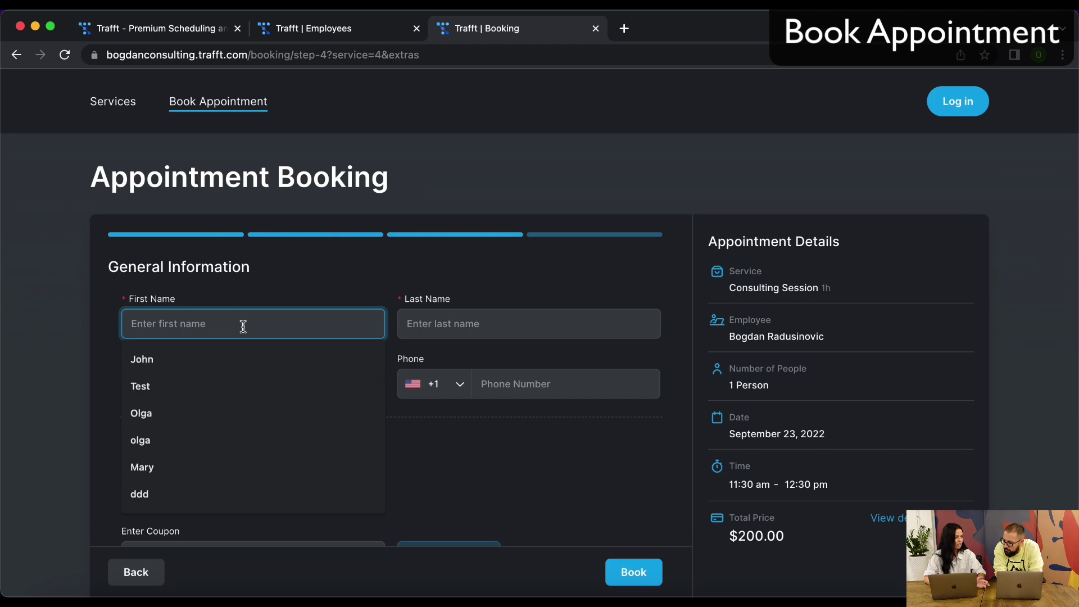
{"action": "type", "text": "Mary"}
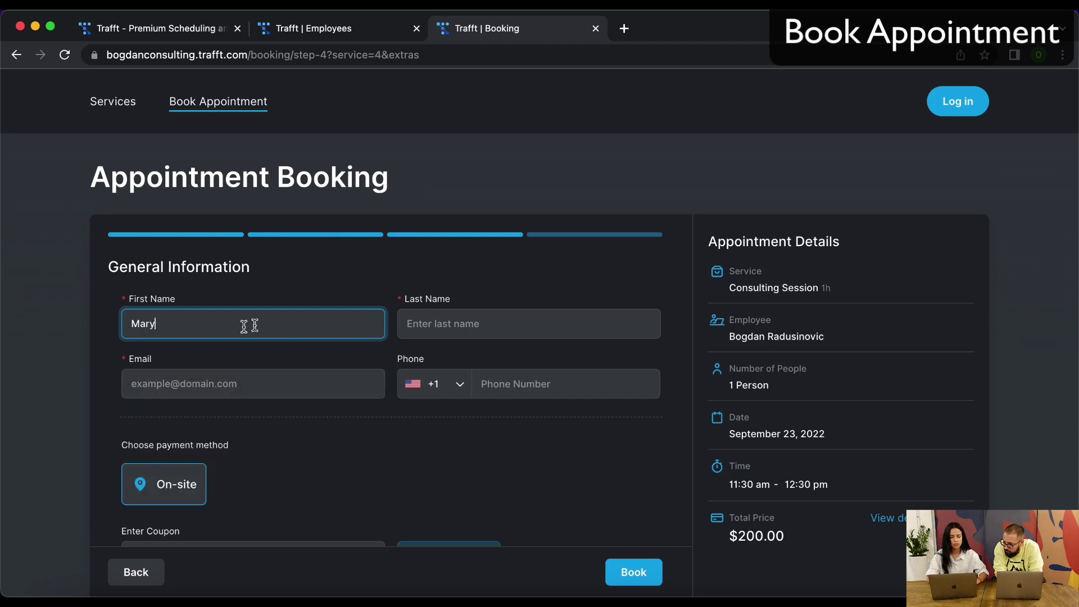
{"action": "left_click", "coordinate": [427, 331]}
{"action": "type", "text": "Smith"}
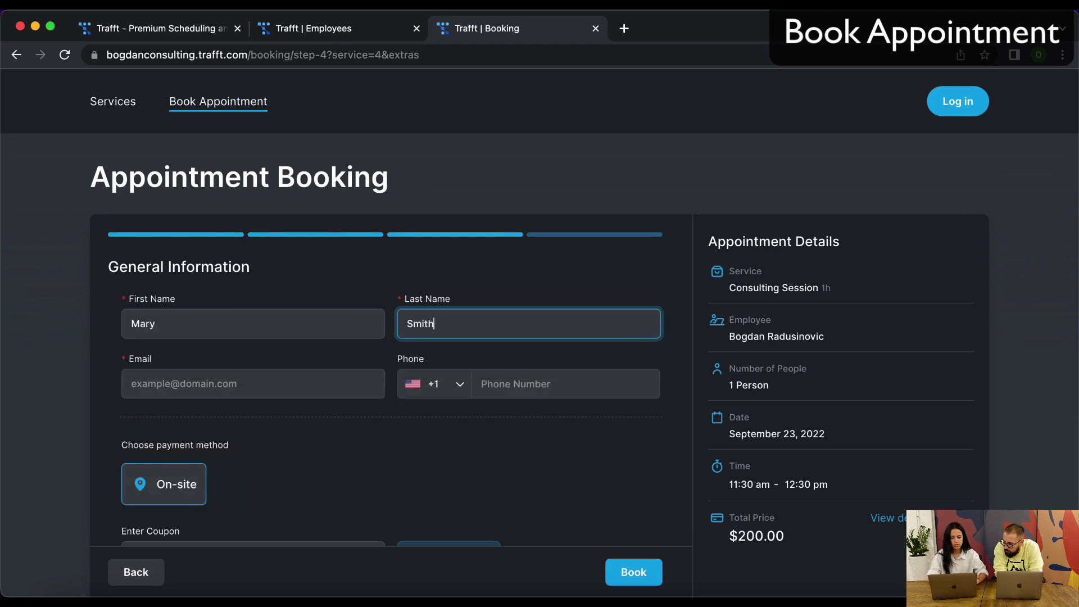
{"action": "left_click", "coordinate": [241, 394]}
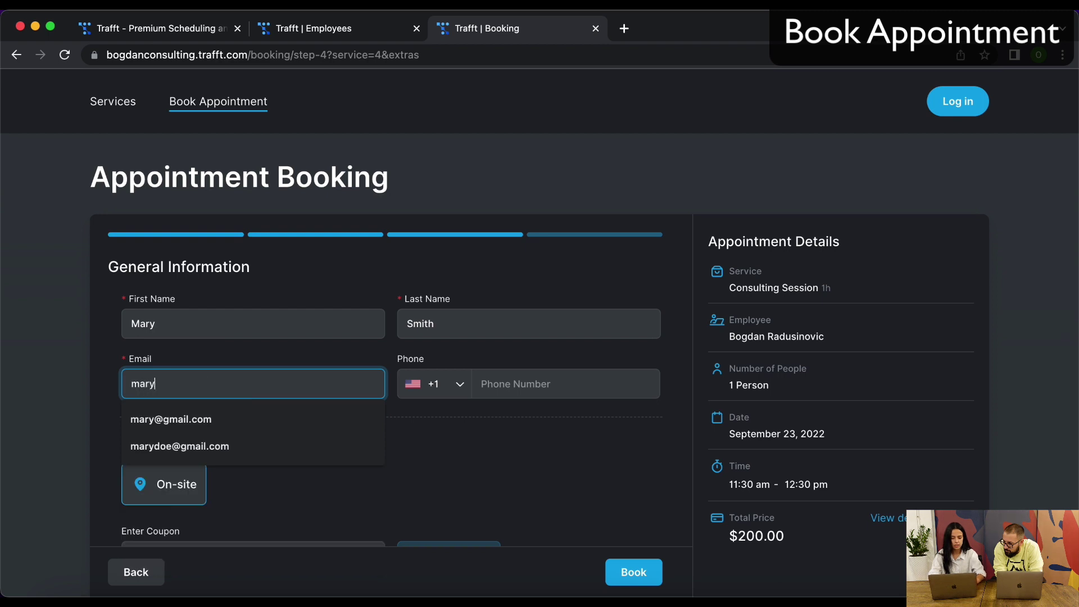
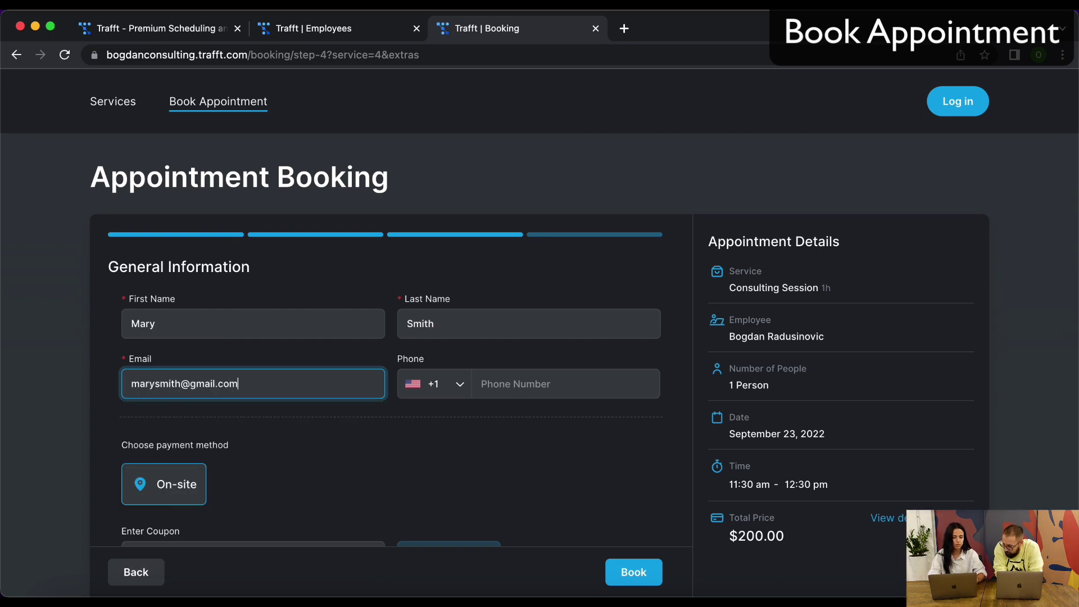
{"action": "scroll", "coordinate": [189, 338], "scroll_direction": "down", "scroll_amount": 3}
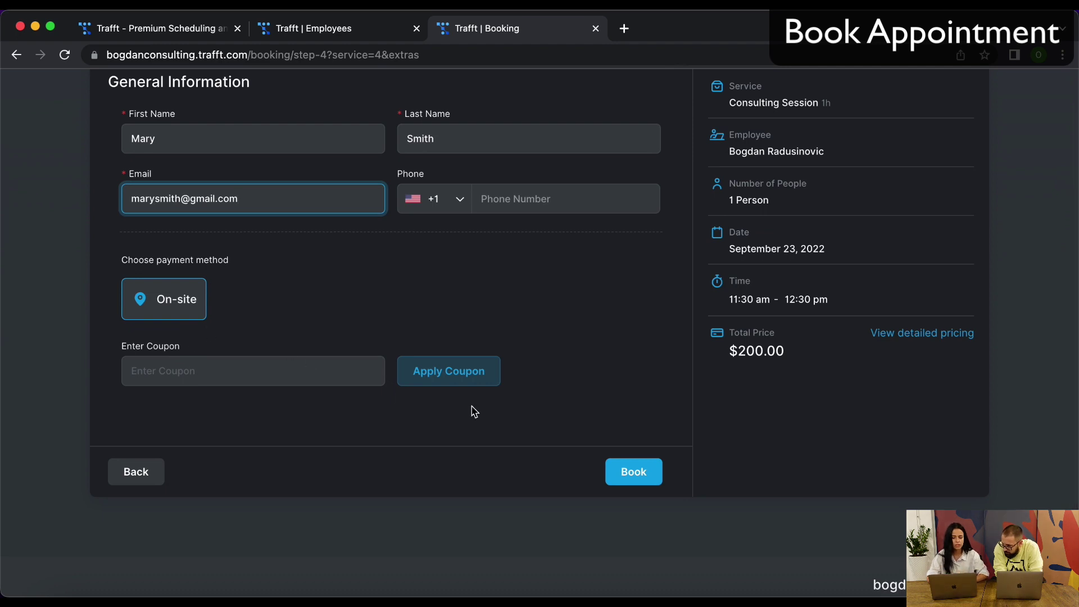
{"action": "left_click", "coordinate": [630, 473]}
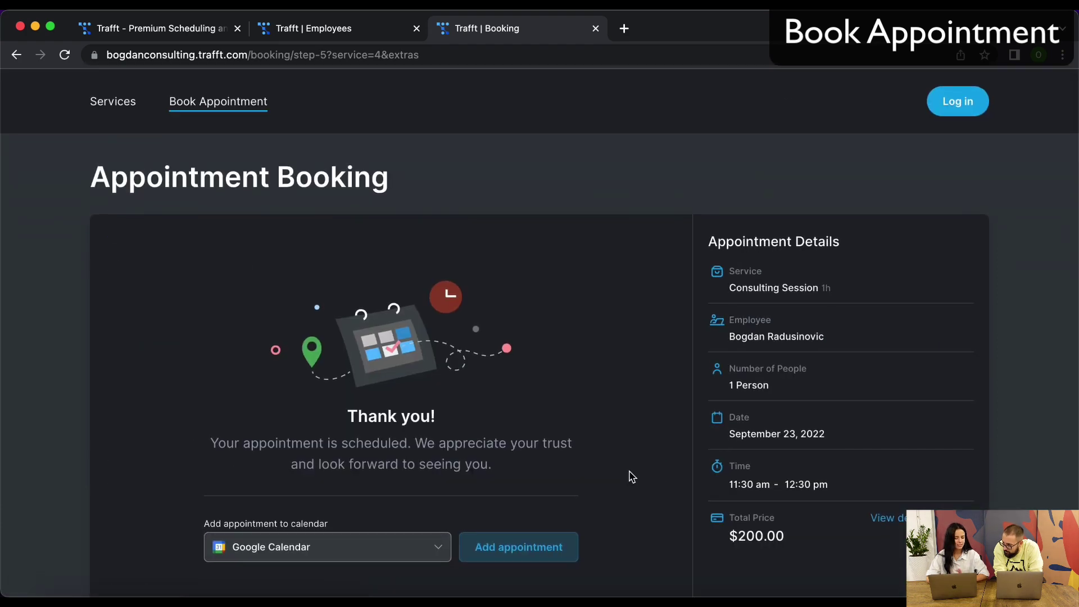
In admin Appointments, view the September 23 Consulting Session's details, then close the panel.
{"action": "left_click", "coordinate": [313, 34]}
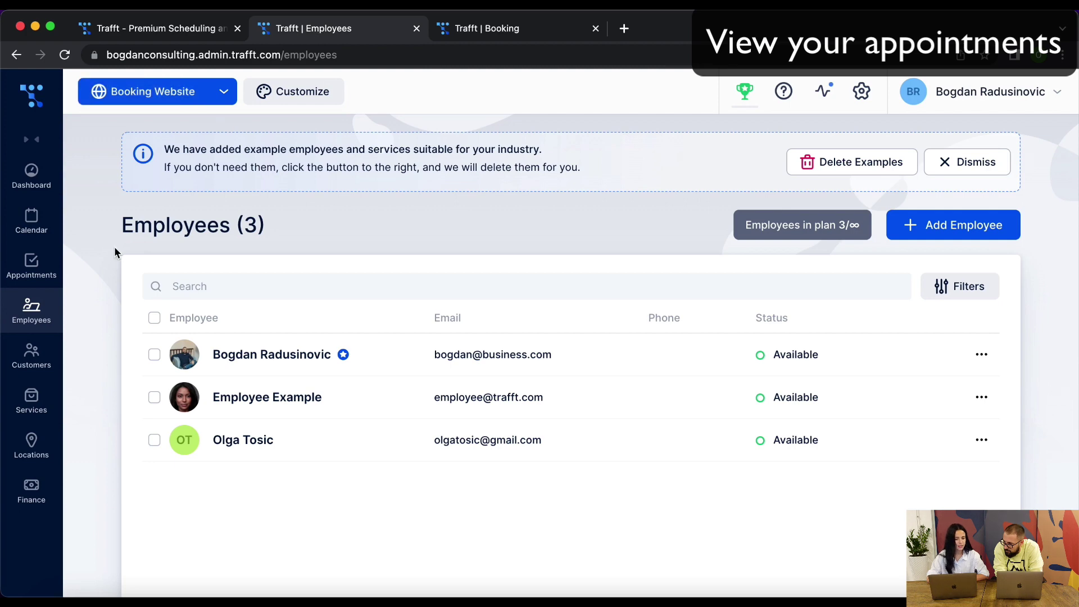
{"action": "left_click", "coordinate": [31, 264]}
{"action": "scroll", "coordinate": [701, 406], "scroll_direction": "down", "scroll_amount": 3}
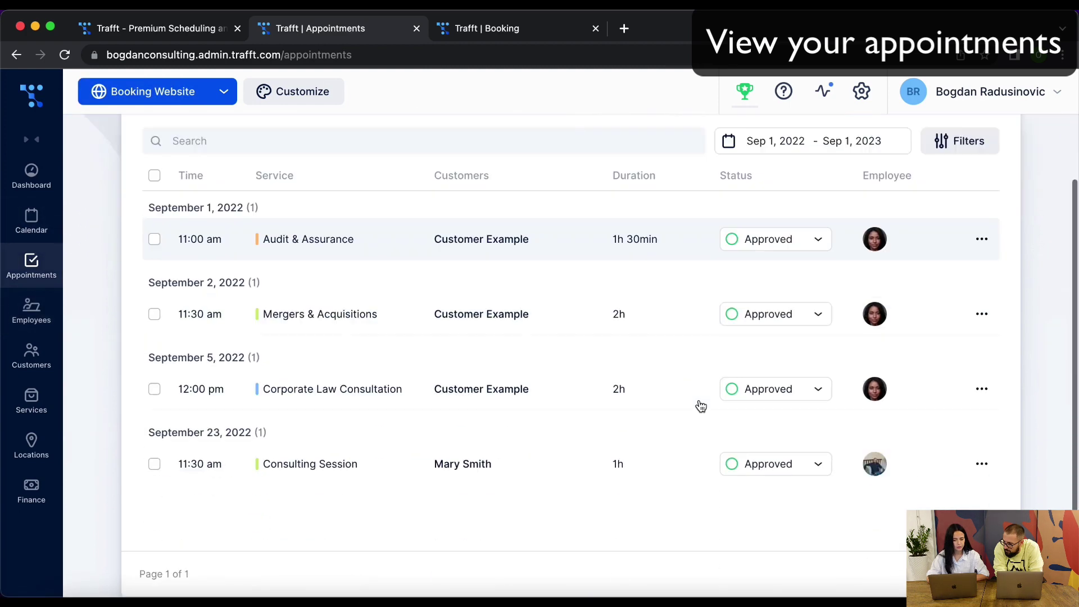
{"action": "left_click", "coordinate": [577, 429]}
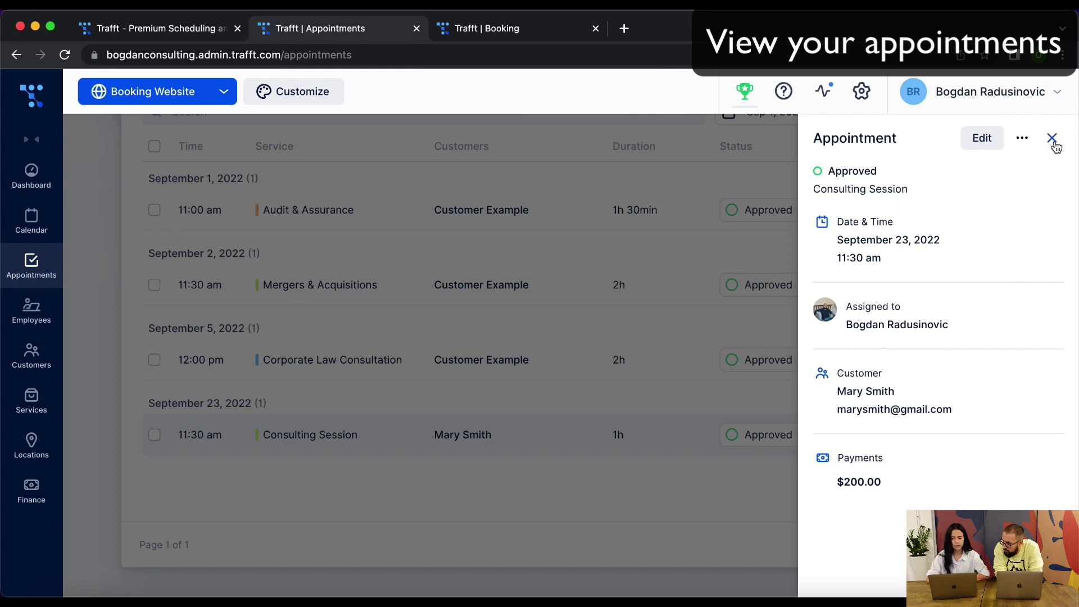
{"action": "left_click", "coordinate": [1052, 137]}
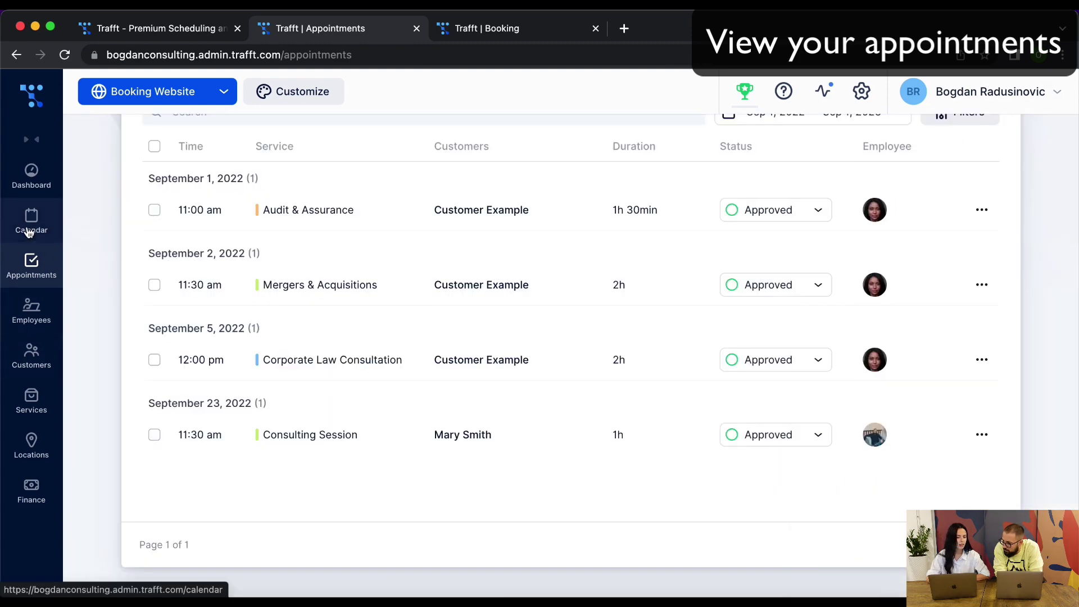
Open the admin Calendar and locate the Consulting Session on September 23, 2022.
{"action": "left_click", "coordinate": [29, 231]}
{"action": "scroll", "coordinate": [585, 356], "scroll_direction": "down", "scroll_amount": 3}
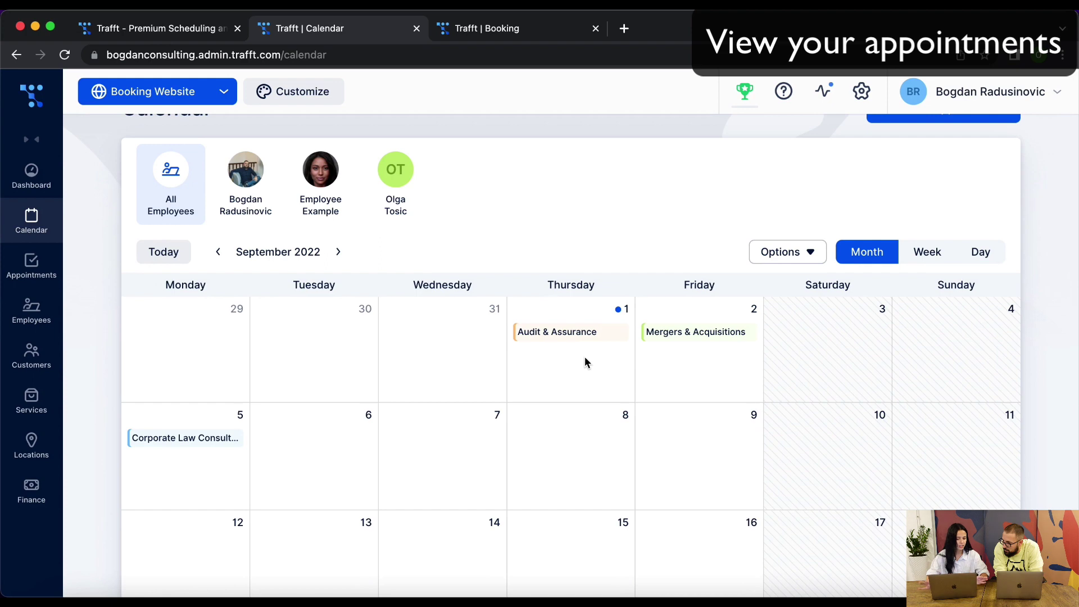
{"action": "scroll", "coordinate": [608, 243], "scroll_direction": "down", "scroll_amount": 5}
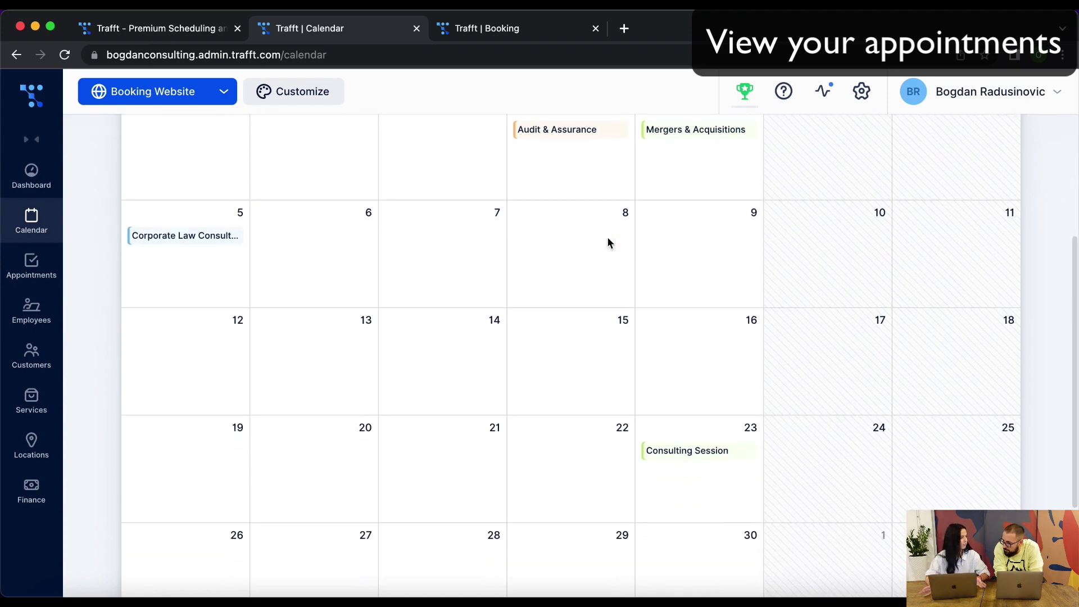
{"action": "scroll", "coordinate": [607, 243], "scroll_direction": "up", "scroll_amount": 10}
{"action": "scroll", "coordinate": [979, 392], "scroll_direction": "down", "scroll_amount": 1}
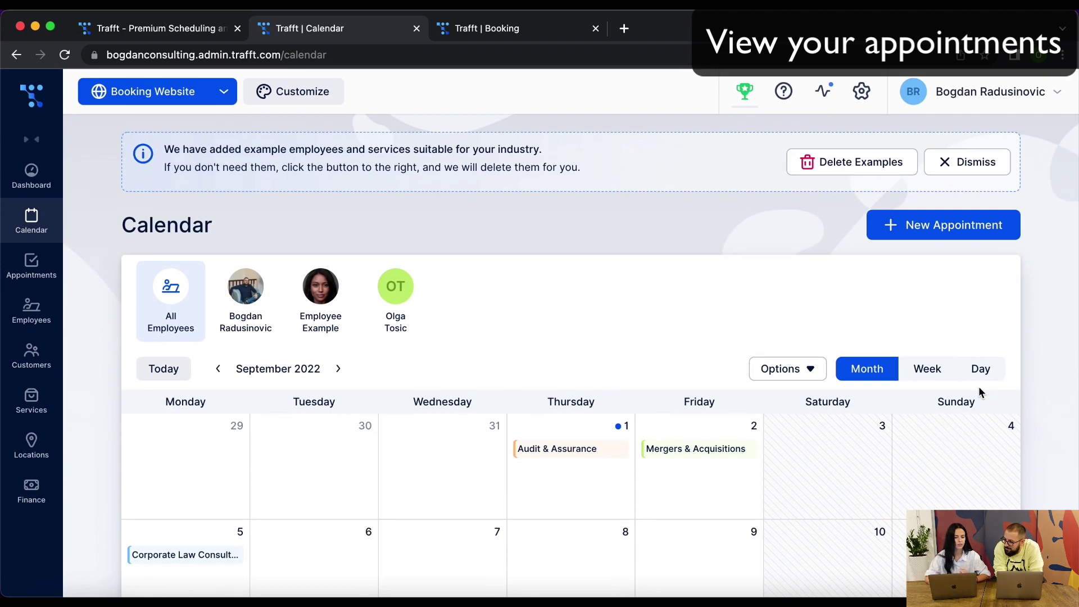